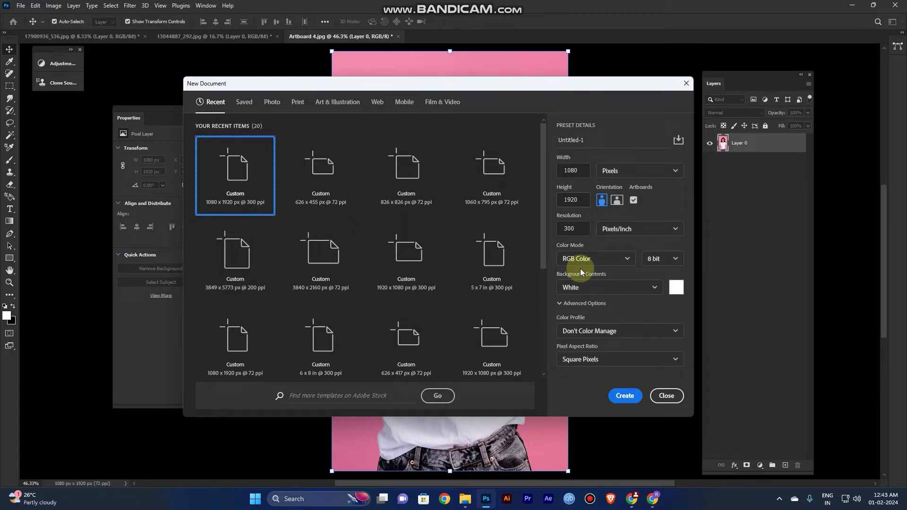
Create the blank 1080×1920 px, 300 ppi artboard document, then return to the Artboard 4.jpg portrait
{"action": "left_click", "coordinate": [625, 397]}
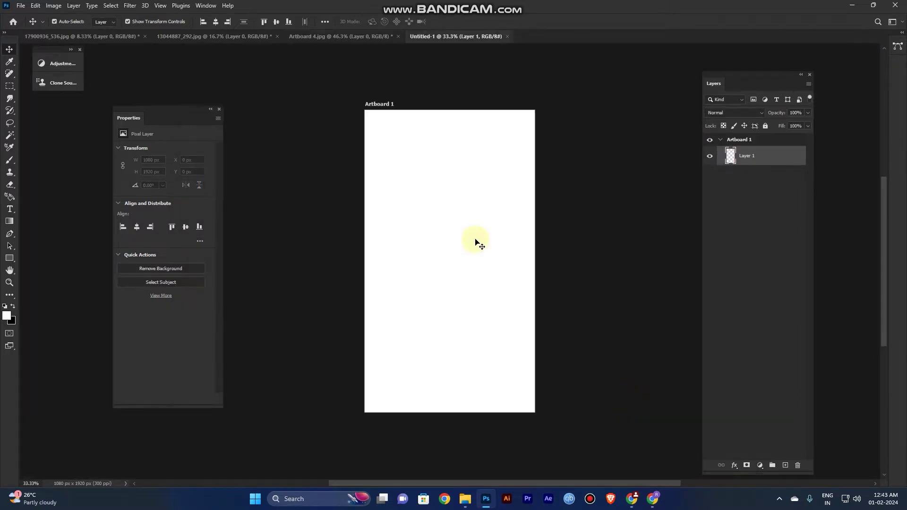
{"action": "left_click", "coordinate": [342, 37]}
Drop the portrait into Artboard 1, align it left and top, fit the view, and delete empty Layer 1
{"action": "left_click_drag", "start_coordinate": [457, 316], "coordinate": [455, 42]}
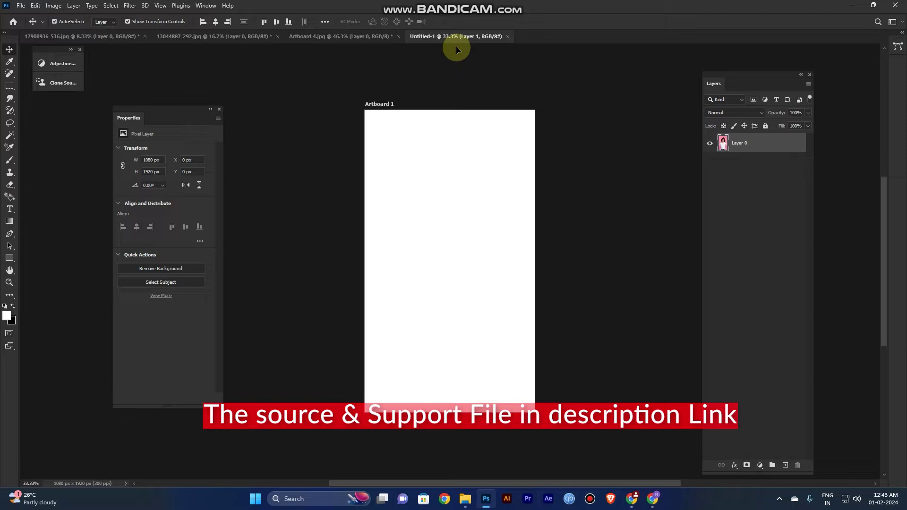
{"action": "left_click_drag", "start_coordinate": [450, 280], "coordinate": [449, 279]}
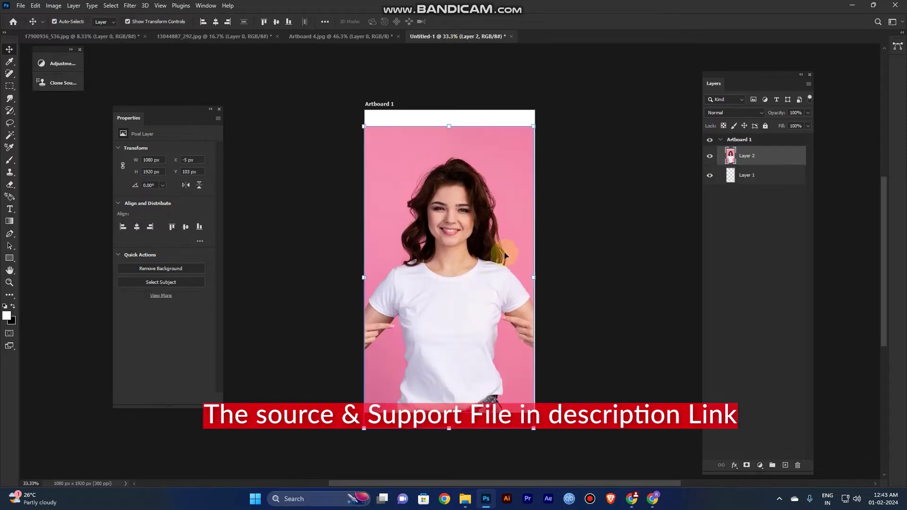
{"action": "left_click", "coordinate": [123, 226]}
{"action": "left_click", "coordinate": [185, 226]}
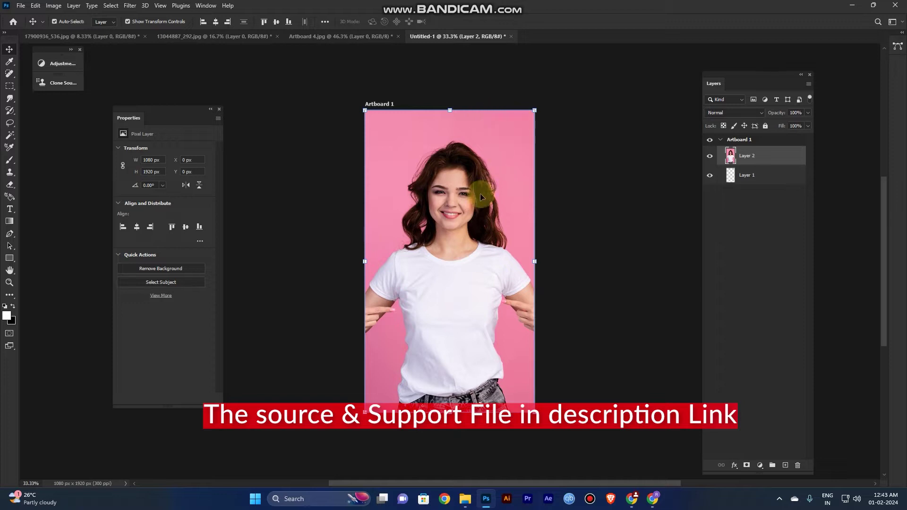
{"action": "key", "text": "ctrl"}
{"action": "key", "text": "ctrl+KP_0"}
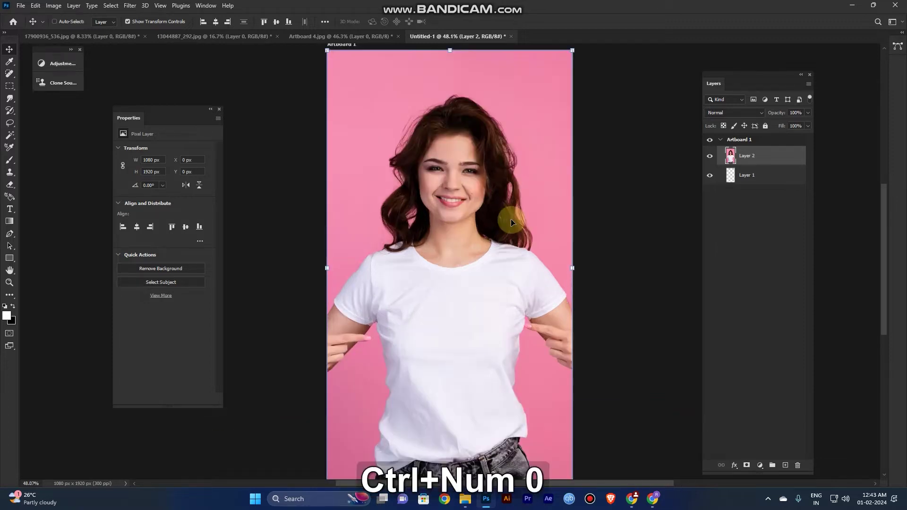
{"action": "left_click_drag", "start_coordinate": [753, 176], "coordinate": [798, 466]}
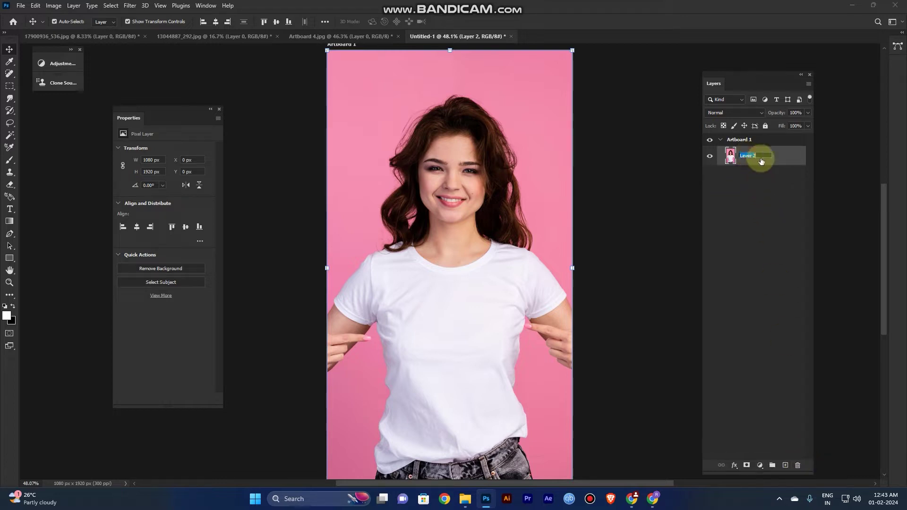
Rename the portrait layer to BG
{"action": "type", "text": "BG"}
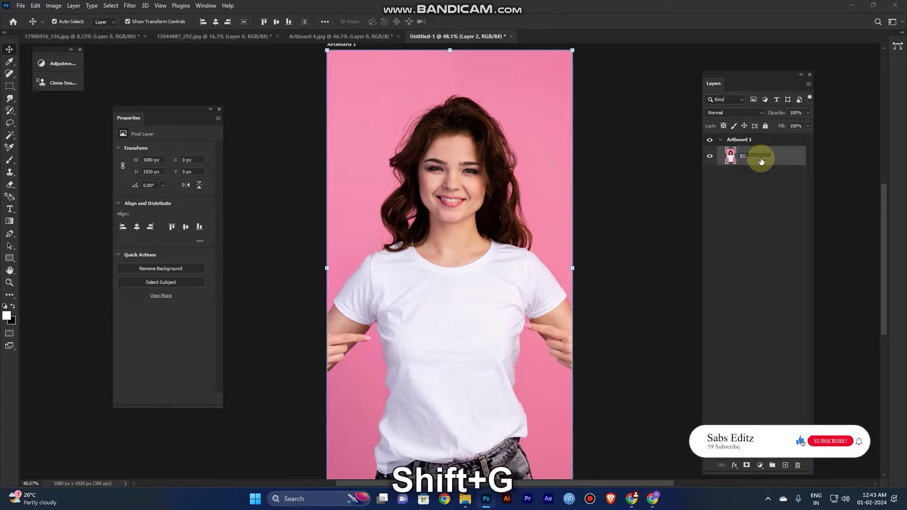
{"action": "left_click", "coordinate": [756, 175]}
{"action": "left_click", "coordinate": [765, 161]}
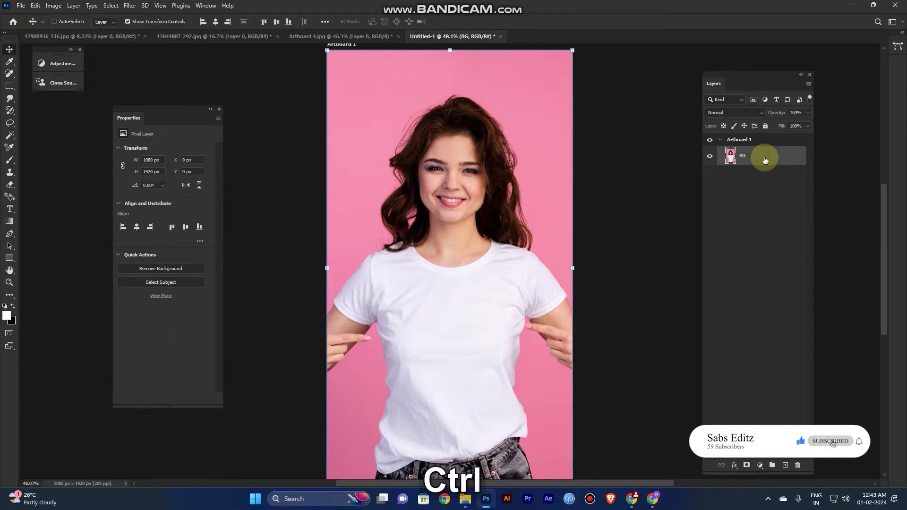
Duplicate BG, name the copy Main, and leave Main selected
{"action": "key", "text": "ctrl+j"}
{"action": "left_click", "coordinate": [748, 159]}
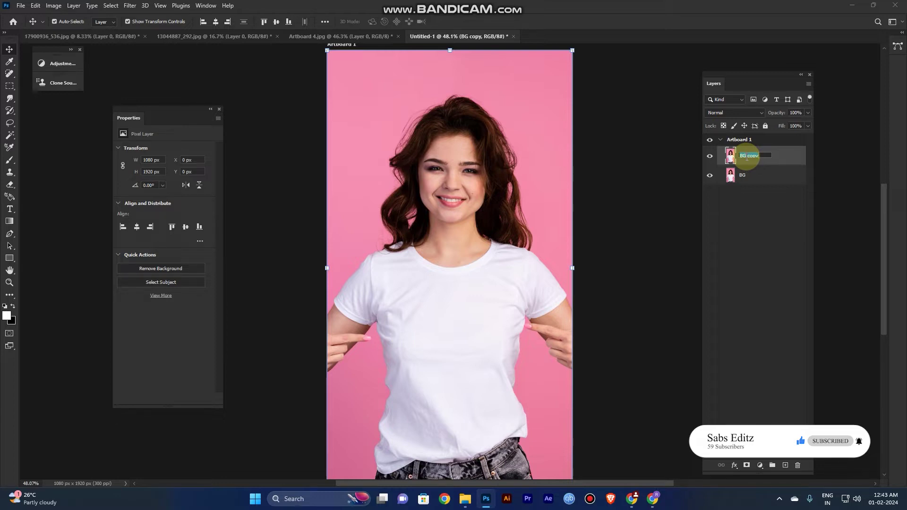
{"action": "type", "text": "Main"}
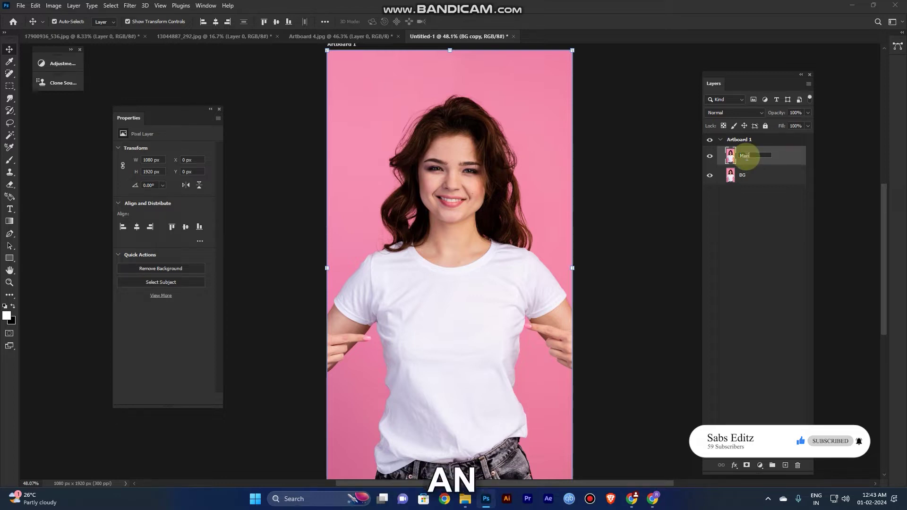
{"action": "key", "text": "BackSpace"}
{"action": "type", "text": "in"}
{"action": "left_click", "coordinate": [766, 259]}
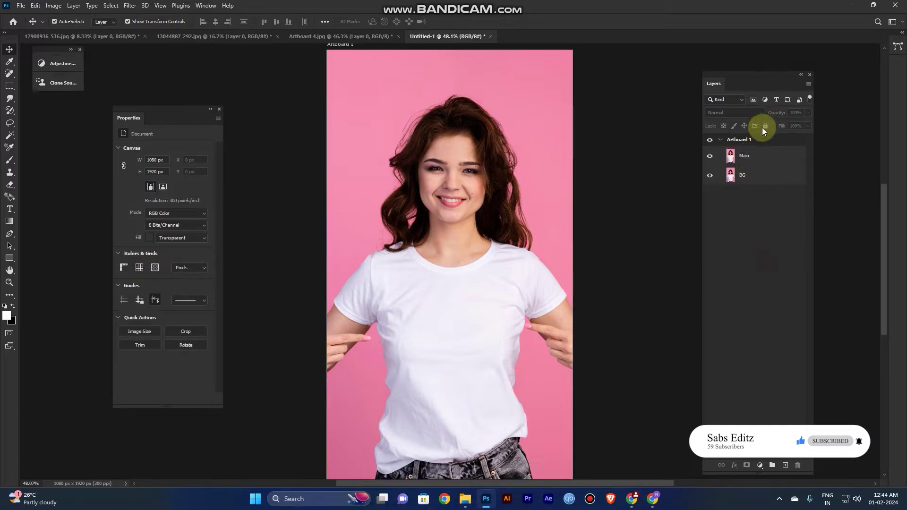
{"action": "left_click", "coordinate": [753, 161]}
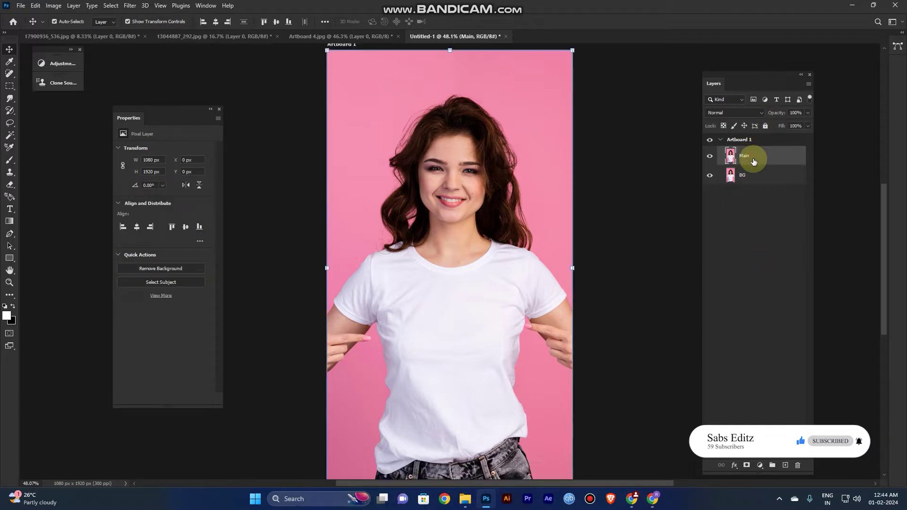
{"action": "left_click", "coordinate": [762, 252]}
{"action": "left_click", "coordinate": [752, 163]}
Zoom in on the white T-shirt and select it with the Quick Selection tool
{"action": "key", "text": "ctrl+plus"}
{"action": "left_click_drag", "start_coordinate": [421, 329], "coordinate": [431, 259]}
{"action": "key", "text": "ctrl+plus"}
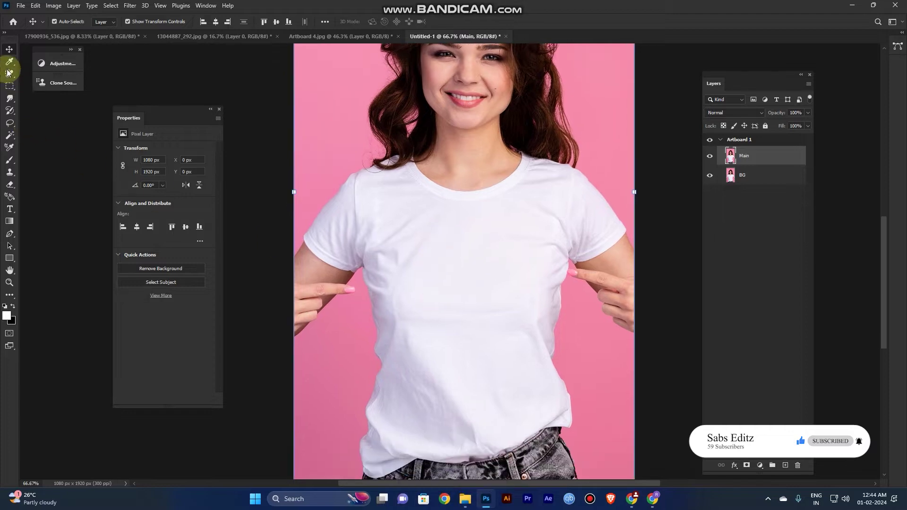
{"action": "key", "text": "w"}
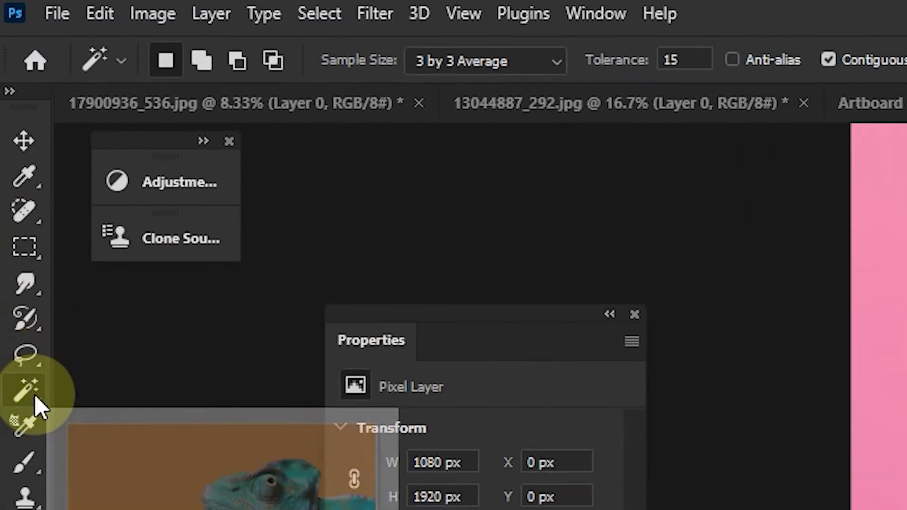
{"action": "key", "text": "shift+w"}
{"action": "key", "text": "shift+w"}
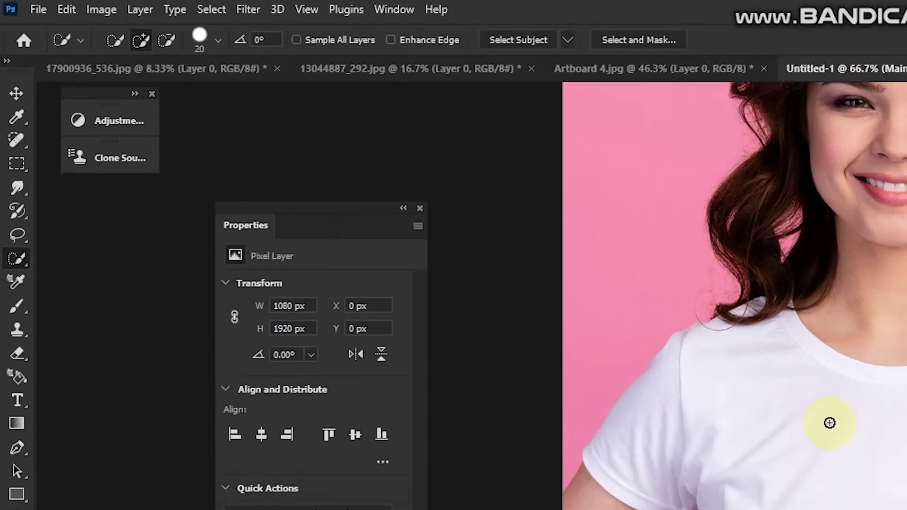
{"action": "mouse_move", "coordinate": [423, 217]}
{"action": "left_mouse_down"}
{"action": "mouse_move", "coordinate": [454, 236]}
{"action": "mouse_move", "coordinate": [547, 195]}
{"action": "left_mouse_up"}
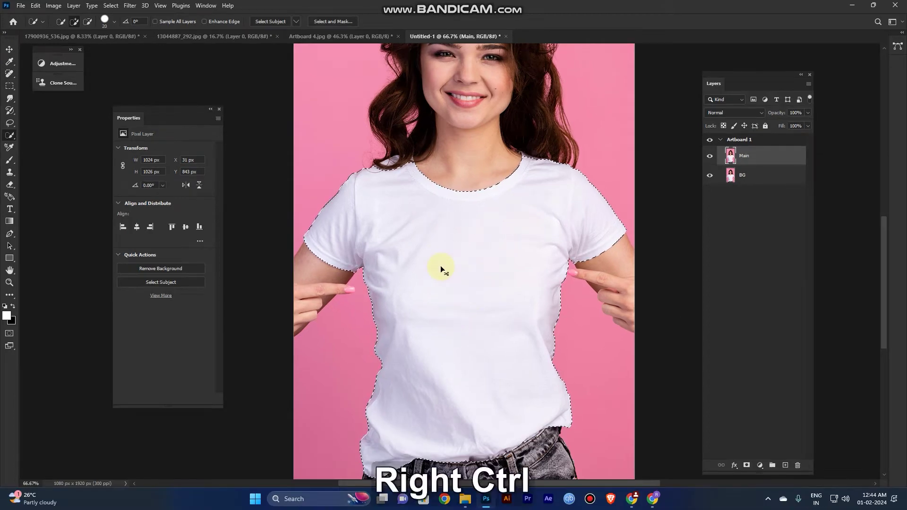
Zoom to the shirt hem and place the first Pen anchor at the shirt-jeans edge
{"action": "key", "text": "ctrl+plus"}
{"action": "key", "text": "ctrl+plus"}
{"action": "scroll", "coordinate": [407, 160], "scroll_direction": "down", "scroll_amount": 5}
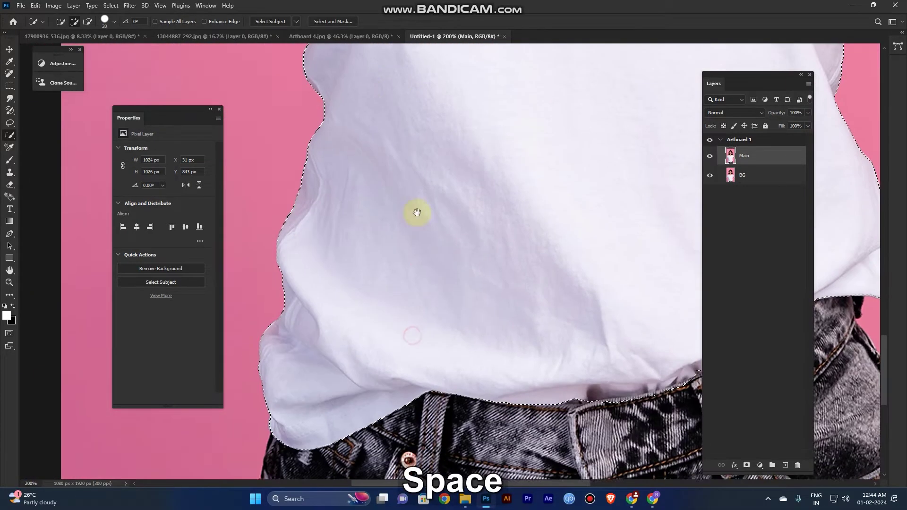
{"action": "mouse_move", "coordinate": [393, 175]}
{"action": "left_mouse_down"}
{"action": "mouse_move", "coordinate": [270, 247]}
{"action": "mouse_move", "coordinate": [397, 203]}
{"action": "left_mouse_up"}
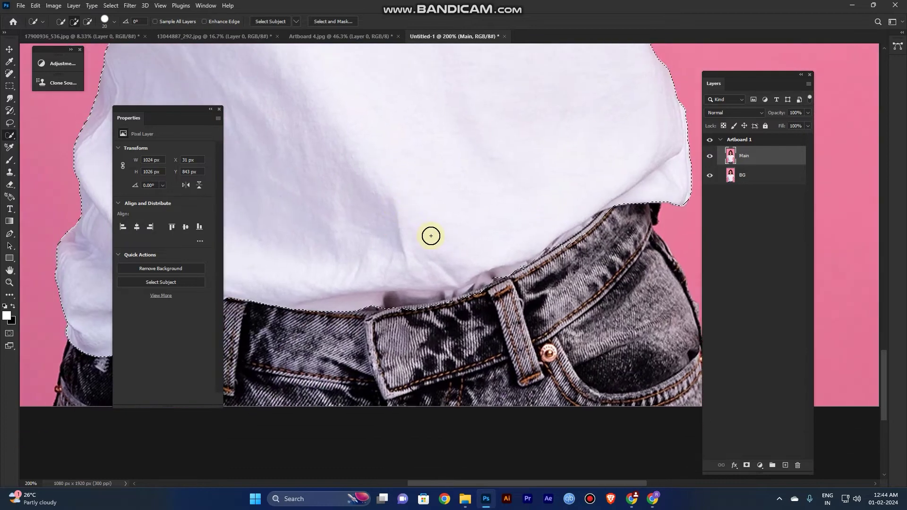
{"action": "key", "text": "p"}
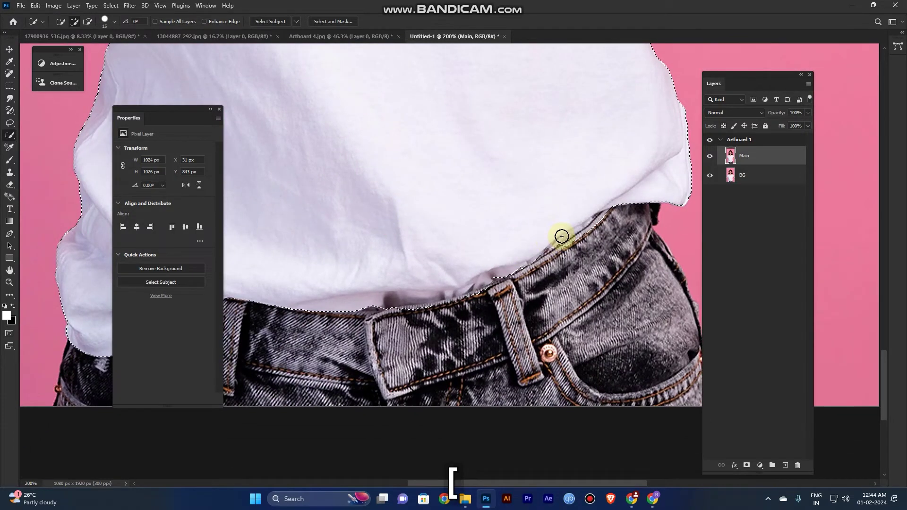
{"action": "left_click", "coordinate": [618, 206]}
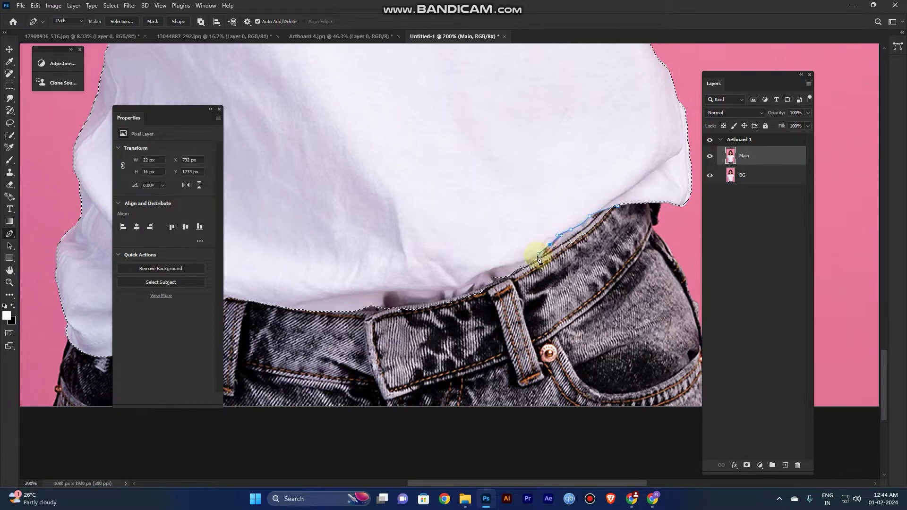
Trace the jeans waistband at 300% and subtract that path from the shirt selection
{"action": "key", "text": "ctrl+equal"}
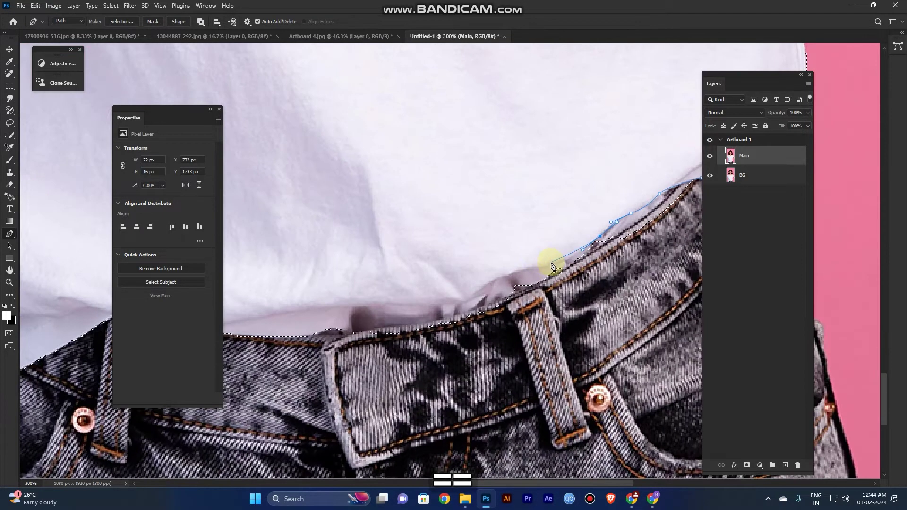
{"action": "left_click", "coordinate": [551, 263]}
{"action": "left_click_drag", "start_coordinate": [501, 281], "coordinate": [581, 229]}
{"action": "left_click_drag", "start_coordinate": [489, 236], "coordinate": [320, 320]}
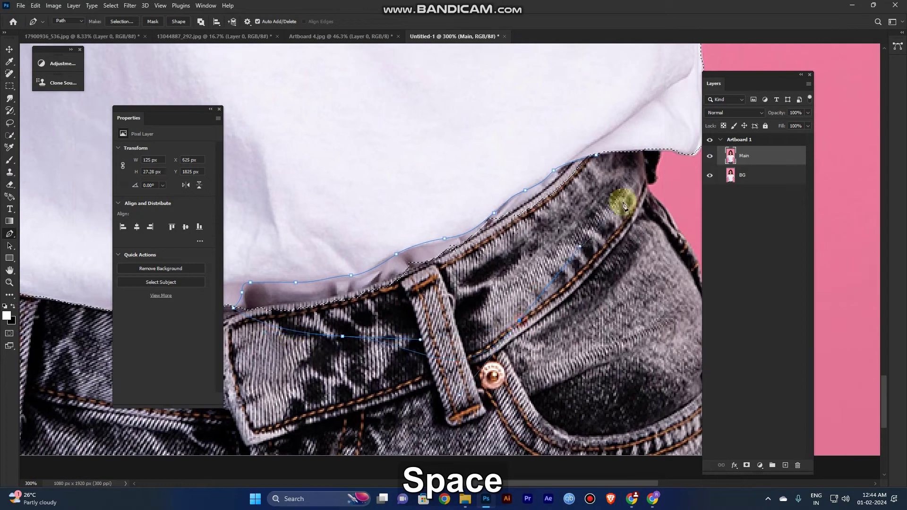
{"action": "key", "text": "ctrl+shift+Return"}
{"action": "key", "text": "ctrl+alt+Return"}
{"action": "mouse_move", "coordinate": [617, 165]}
{"action": "left_mouse_down"}
{"action": "mouse_move", "coordinate": [648, 332]}
{"action": "mouse_move", "coordinate": [525, 318]}
{"action": "mouse_move", "coordinate": [536, 172]}
{"action": "mouse_move", "coordinate": [533, 185]}
{"action": "mouse_move", "coordinate": [449, 225]}
{"action": "mouse_move", "coordinate": [472, 221]}
{"action": "left_mouse_up"}
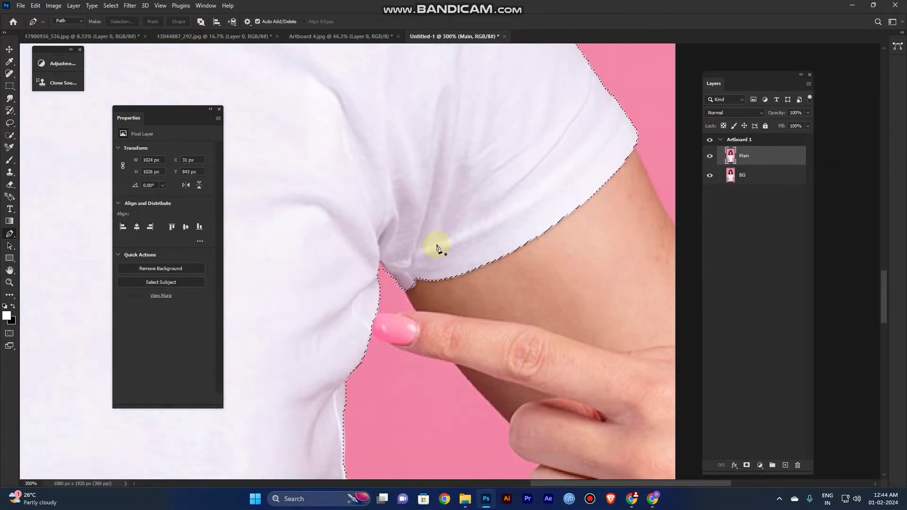
Lasso the underarm notch out of the shirt selection
{"action": "key", "text": "l"}
{"action": "mouse_move", "coordinate": [375, 273]}
{"action": "left_mouse_down"}
{"action": "mouse_move", "coordinate": [384, 270]}
{"action": "mouse_move", "coordinate": [377, 260]}
{"action": "mouse_move", "coordinate": [382, 282]}
{"action": "mouse_move", "coordinate": [378, 263]}
{"action": "mouse_move", "coordinate": [517, 421]}
{"action": "mouse_move", "coordinate": [464, 284]}
{"action": "mouse_move", "coordinate": [682, 276]}
{"action": "mouse_move", "coordinate": [390, 240]}
{"action": "mouse_move", "coordinate": [605, 212]}
{"action": "left_mouse_up"}
{"action": "key", "text": "shift"}
Pan up to the neckline and bring up the selection context menu with Quick Selection
{"action": "key", "text": "space"}
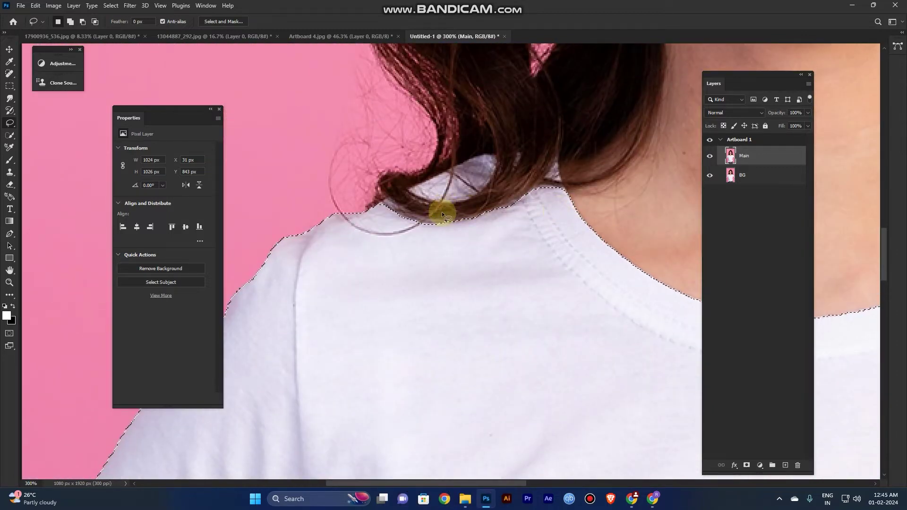
{"action": "key", "text": "w"}
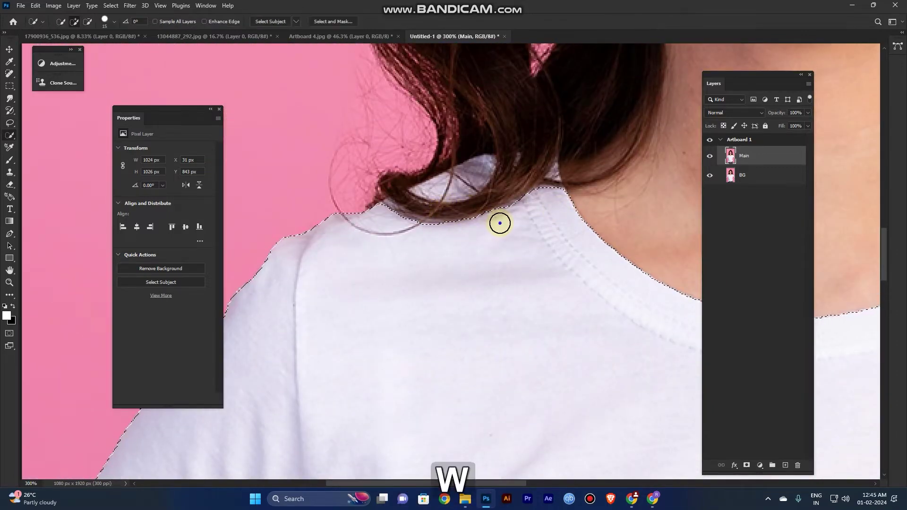
{"action": "right_click", "coordinate": [500, 223]}
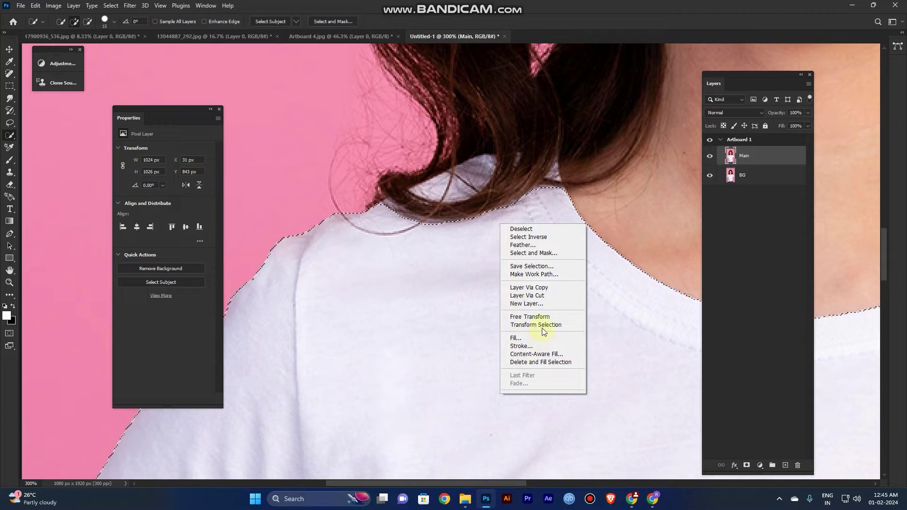
In Select and Mask, brush out the hair gap under the curl with a smaller Refine Edge Brush
{"action": "left_click", "coordinate": [532, 253]}
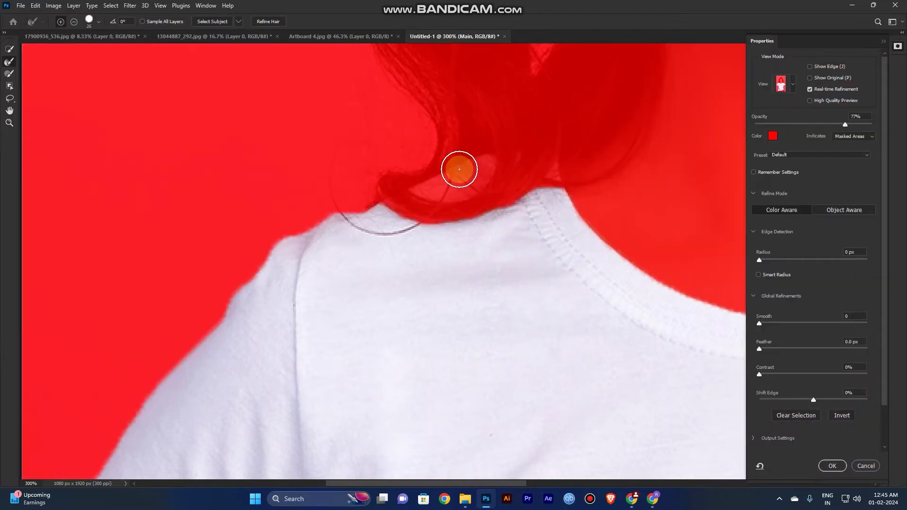
{"action": "right_click", "coordinate": [473, 168], "text": "alt"}
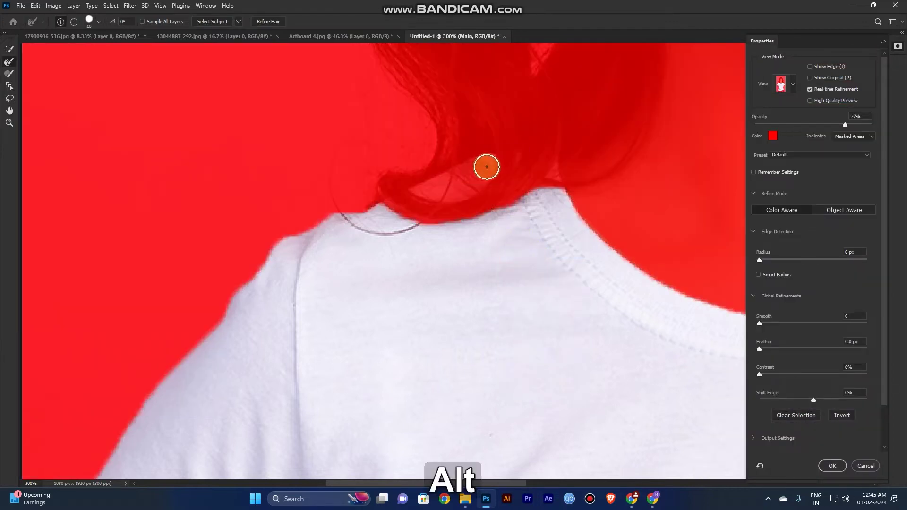
{"action": "mouse_move", "coordinate": [475, 172]}
{"action": "left_mouse_down"}
{"action": "mouse_move", "coordinate": [435, 192]}
{"action": "mouse_move", "coordinate": [476, 176]}
{"action": "mouse_move", "coordinate": [456, 184]}
{"action": "mouse_move", "coordinate": [466, 172]}
{"action": "mouse_move", "coordinate": [487, 175]}
{"action": "left_mouse_up"}
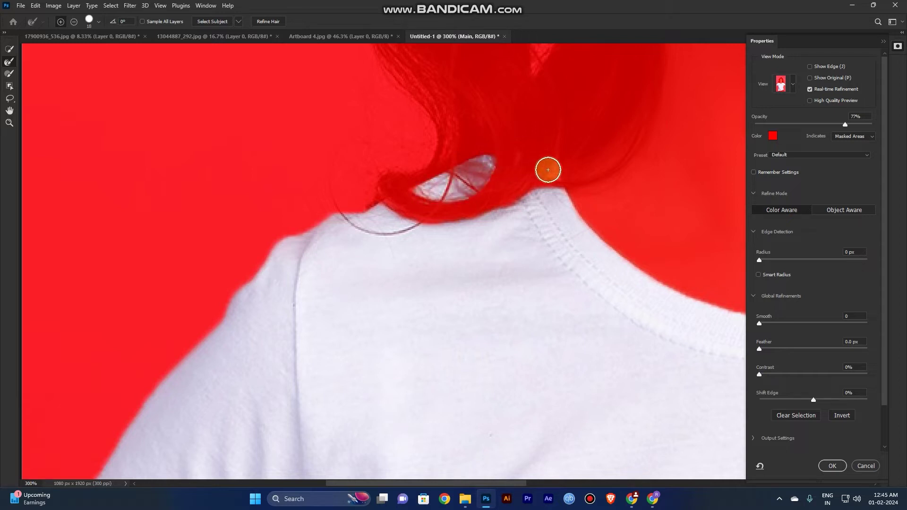
{"action": "mouse_move", "coordinate": [549, 186]}
{"action": "left_mouse_down"}
{"action": "mouse_move", "coordinate": [501, 182]}
{"action": "mouse_move", "coordinate": [505, 150]}
{"action": "mouse_move", "coordinate": [468, 182]}
{"action": "mouse_move", "coordinate": [426, 190]}
{"action": "mouse_move", "coordinate": [479, 175]}
{"action": "mouse_move", "coordinate": [461, 200]}
{"action": "mouse_move", "coordinate": [467, 187]}
{"action": "mouse_move", "coordinate": [488, 200]}
{"action": "left_mouse_up"}
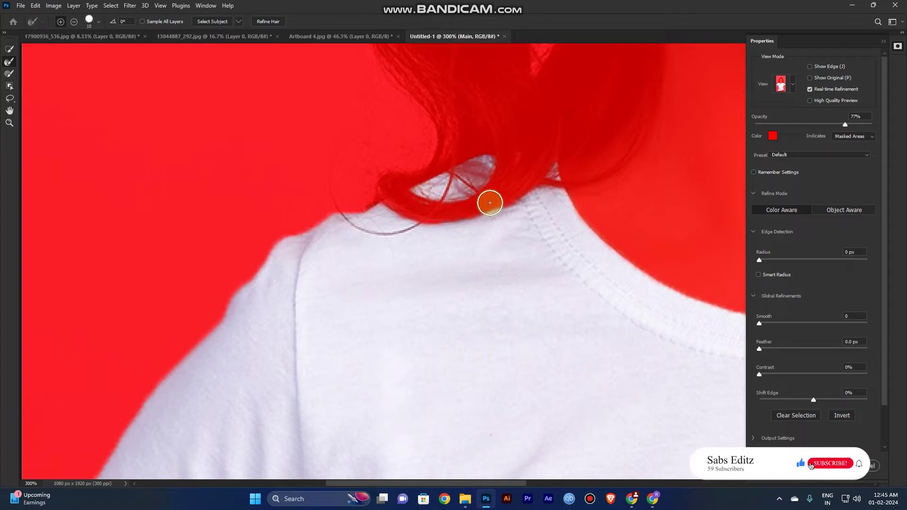
{"action": "left_click", "coordinate": [839, 466]}
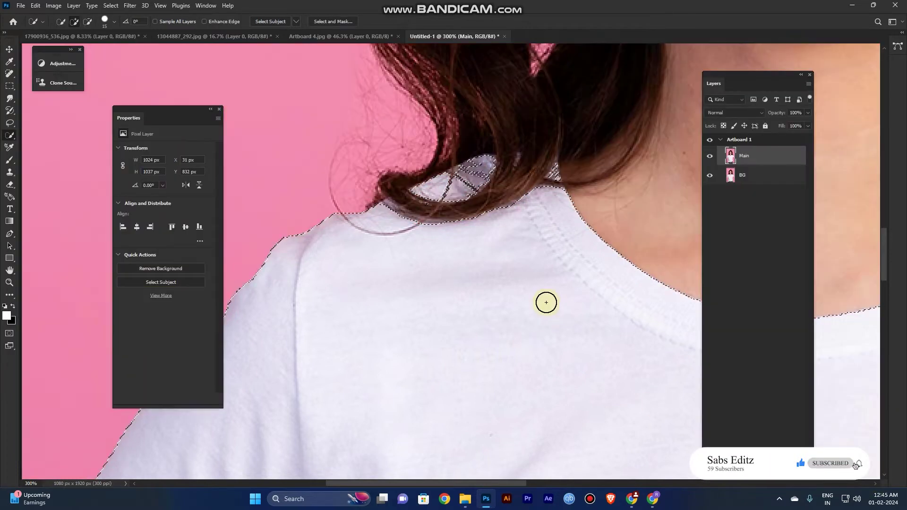
Zoom onto the neckline and refine its edge in Select and Mask
{"action": "key", "text": "ctrl+minus"}
{"action": "key", "text": "ctrl+minus"}
{"action": "key", "text": "ctrl+minus"}
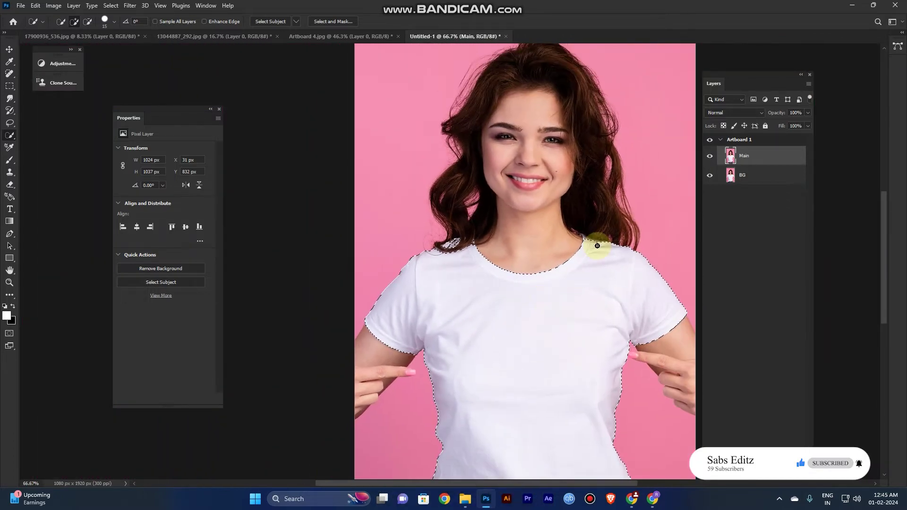
{"action": "key", "text": "ctrl"}
{"action": "left_click", "coordinate": [598, 249], "text": "ctrl"}
{"action": "left_click", "coordinate": [601, 244], "text": "ctrl"}
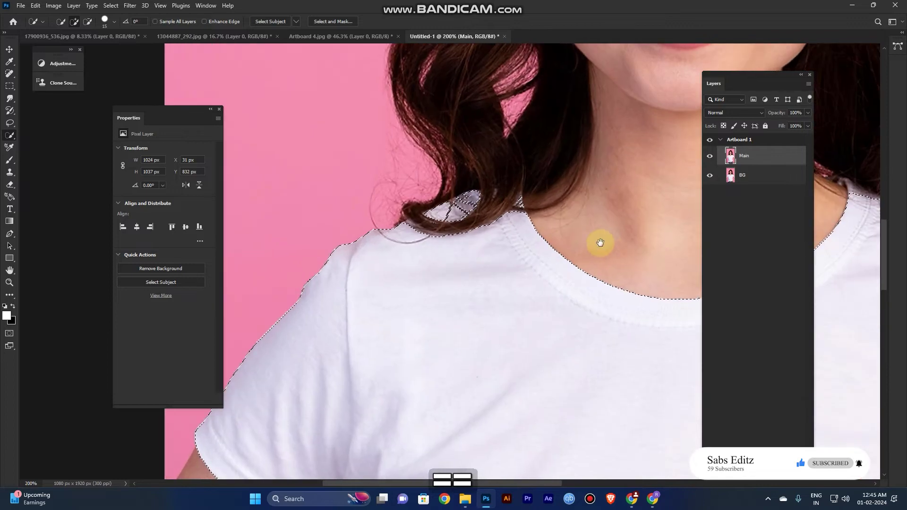
{"action": "right_click", "coordinate": [618, 222]}
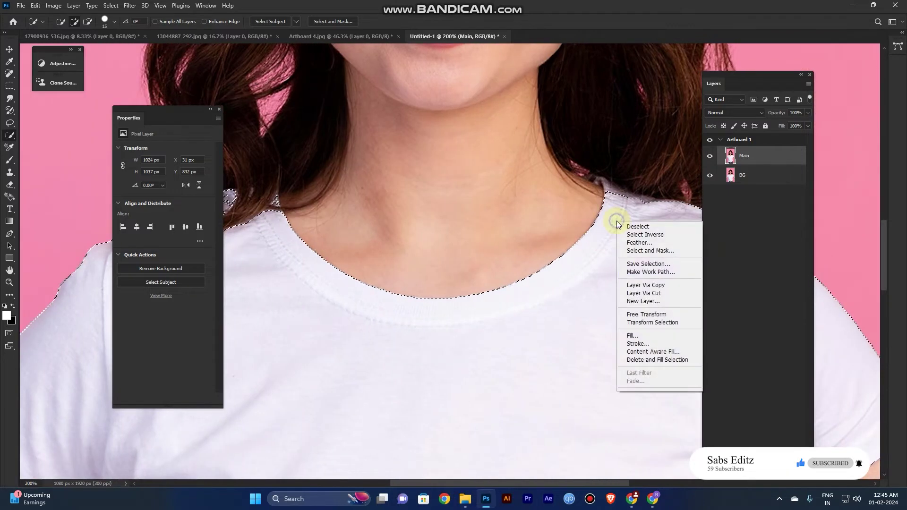
{"action": "left_click", "coordinate": [649, 253]}
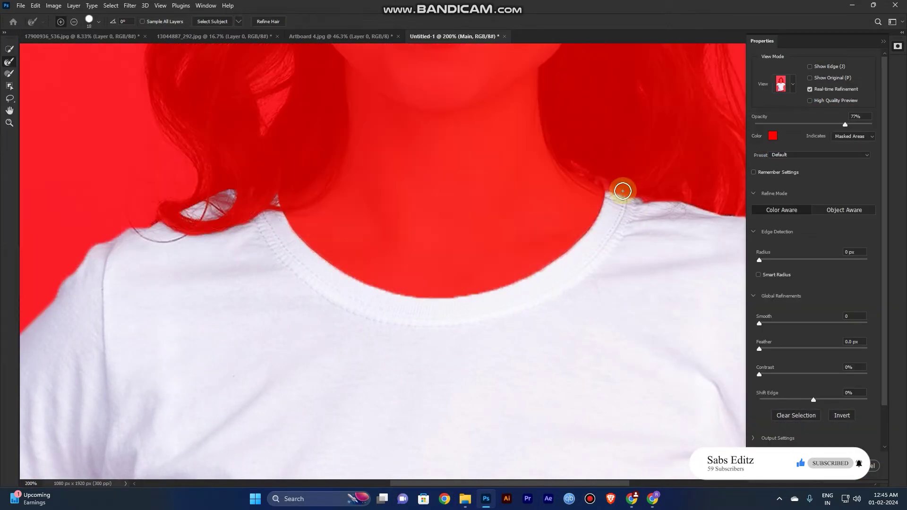
{"action": "mouse_move", "coordinate": [611, 187]}
{"action": "left_mouse_down"}
{"action": "mouse_move", "coordinate": [659, 204]}
{"action": "mouse_move", "coordinate": [610, 178]}
{"action": "mouse_move", "coordinate": [707, 214]}
{"action": "left_mouse_up"}
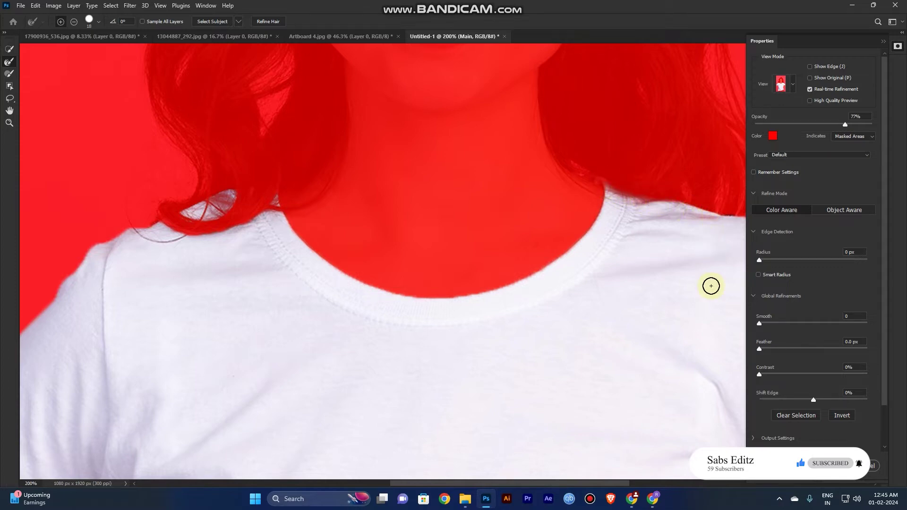
{"action": "left_click", "coordinate": [827, 463]}
Add a shirt-shaped layer mask to Main and toggle BG visibility to check it
{"action": "key", "text": "space"}
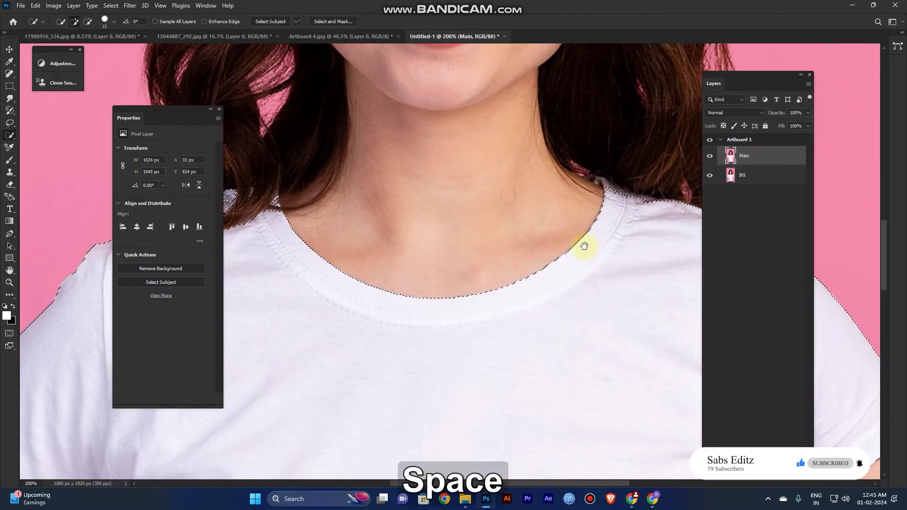
{"action": "left_click_drag", "start_coordinate": [583, 247], "coordinate": [489, 271]}
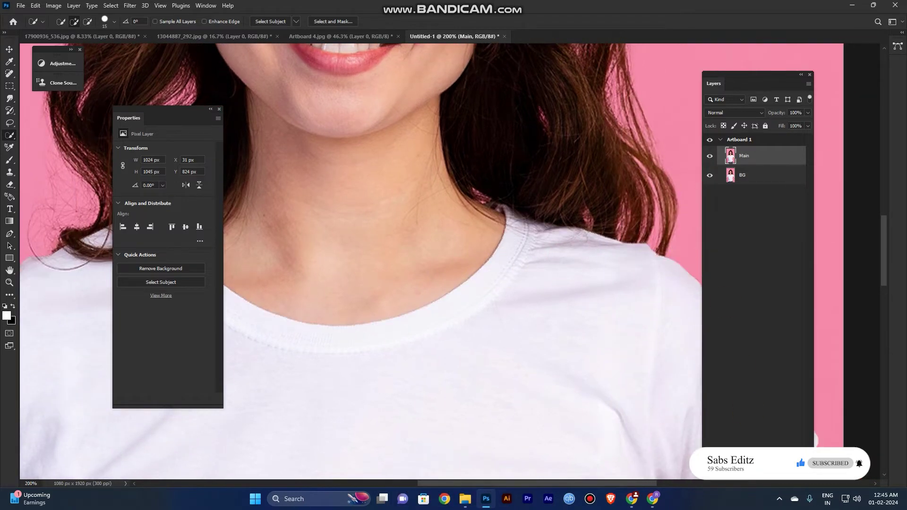
{"action": "left_click", "coordinate": [752, 442]}
{"action": "key", "text": "ctrl+minus"}
{"action": "key", "text": "ctrl+minus"}
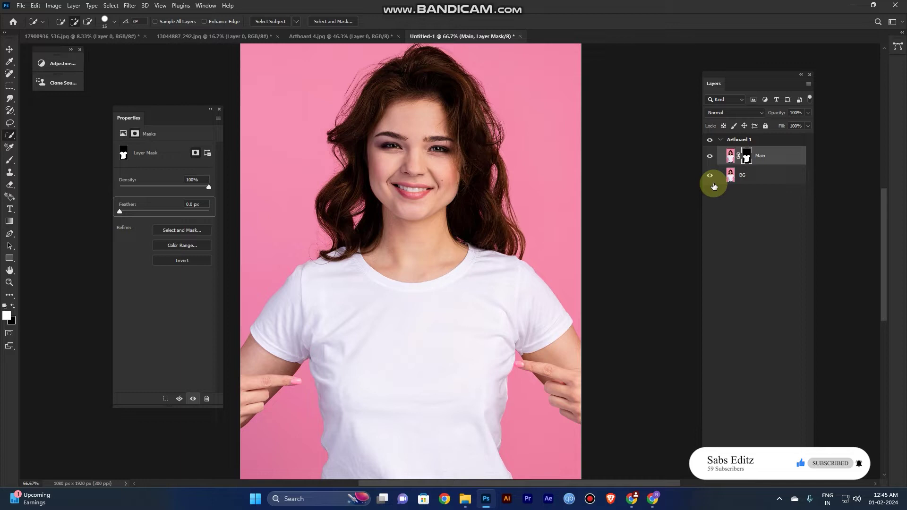
{"action": "left_click", "coordinate": [711, 175]}
{"action": "left_click", "coordinate": [710, 175]}
{"action": "left_click", "coordinate": [711, 176]}
{"action": "left_click", "coordinate": [711, 175]}
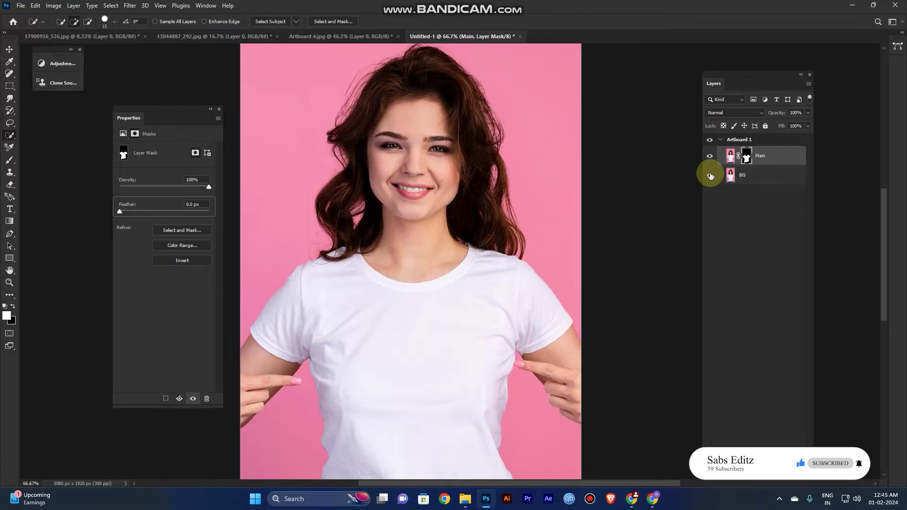
Fit the artboard on screen and switch to the Artboard 4.jpg document
{"action": "key", "text": "space"}
{"action": "left_click_drag", "start_coordinate": [441, 257], "coordinate": [487, 257]}
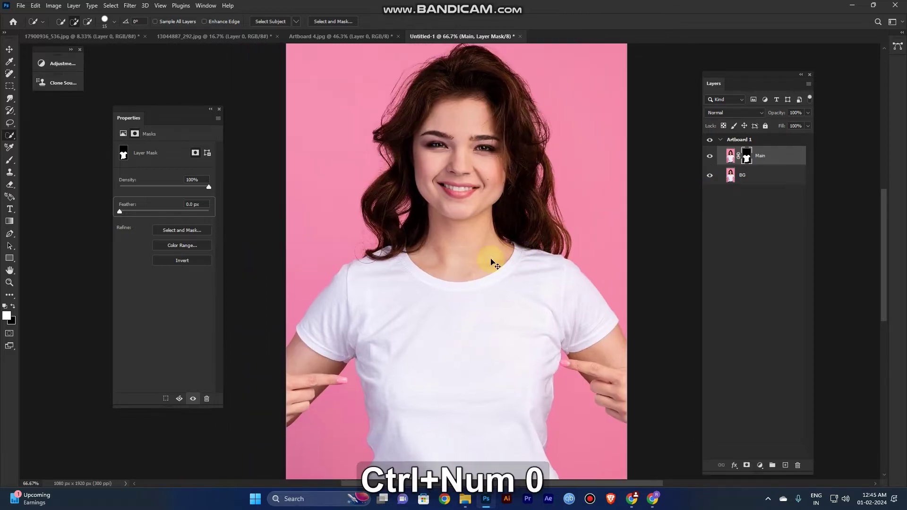
{"action": "key", "text": "ctrl+0"}
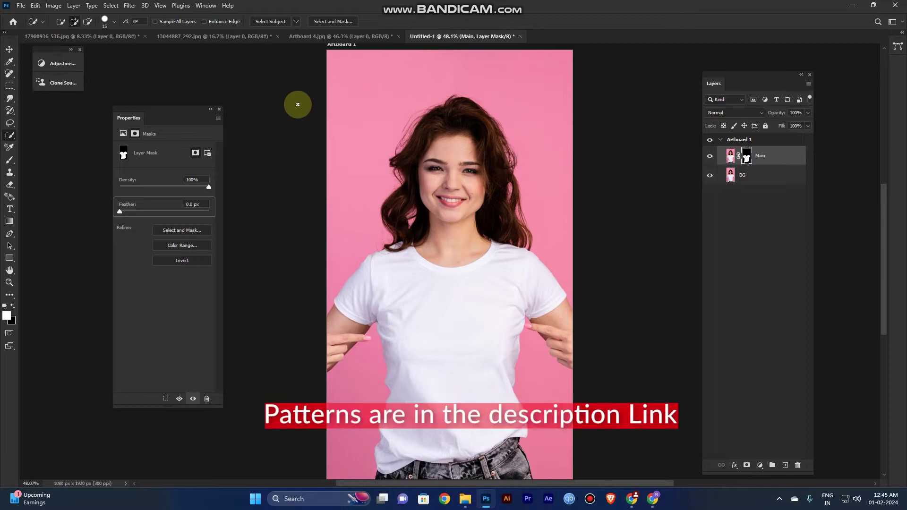
{"action": "left_click", "coordinate": [309, 38]}
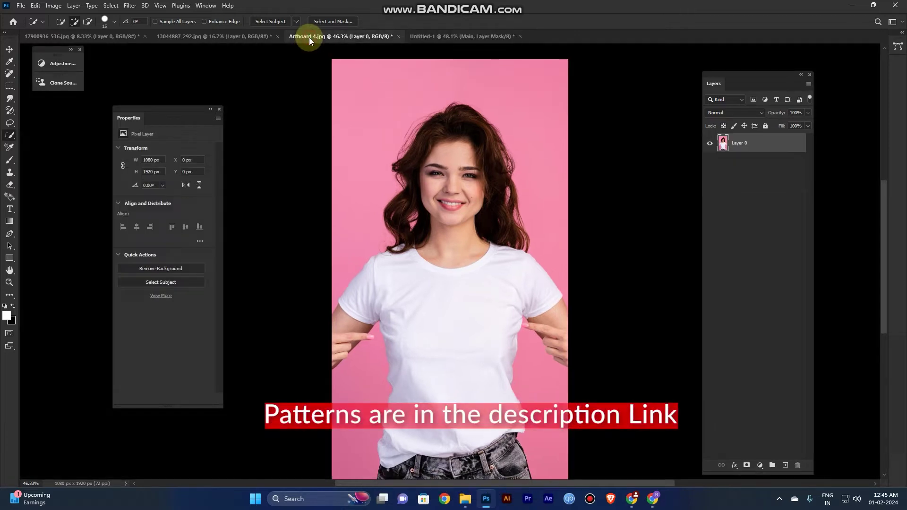
Copy the maze pattern into Artboard 1 and scale it to about 1021 × 1510 px over the shirt
{"action": "left_click", "coordinate": [230, 38]}
{"action": "key", "text": "v"}
{"action": "mouse_move", "coordinate": [458, 296]}
{"action": "left_mouse_down"}
{"action": "mouse_move", "coordinate": [461, 237]}
{"action": "mouse_move", "coordinate": [432, 31]}
{"action": "mouse_move", "coordinate": [444, 308]}
{"action": "left_mouse_up"}
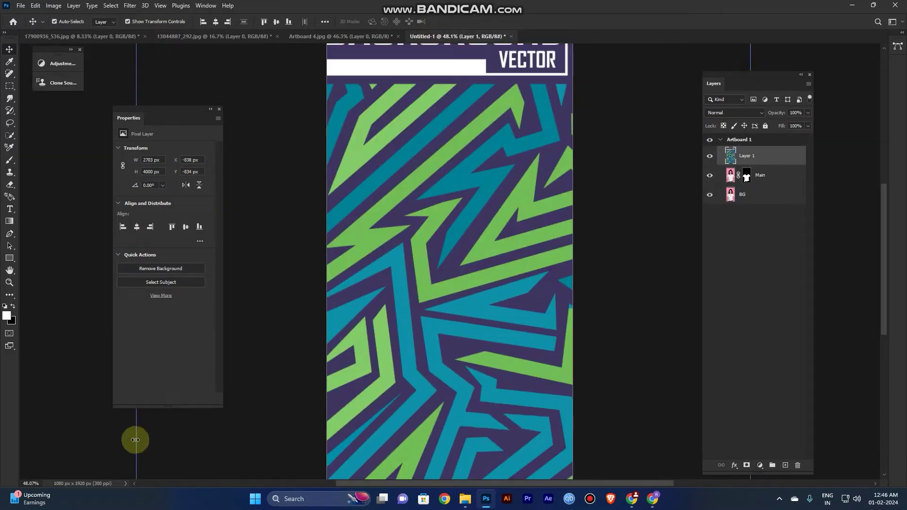
{"action": "left_click_drag", "start_coordinate": [146, 432], "coordinate": [339, 383]}
{"action": "left_click_drag", "start_coordinate": [442, 382], "coordinate": [468, 361]}
{"action": "left_click_drag", "start_coordinate": [549, 286], "coordinate": [566, 287]}
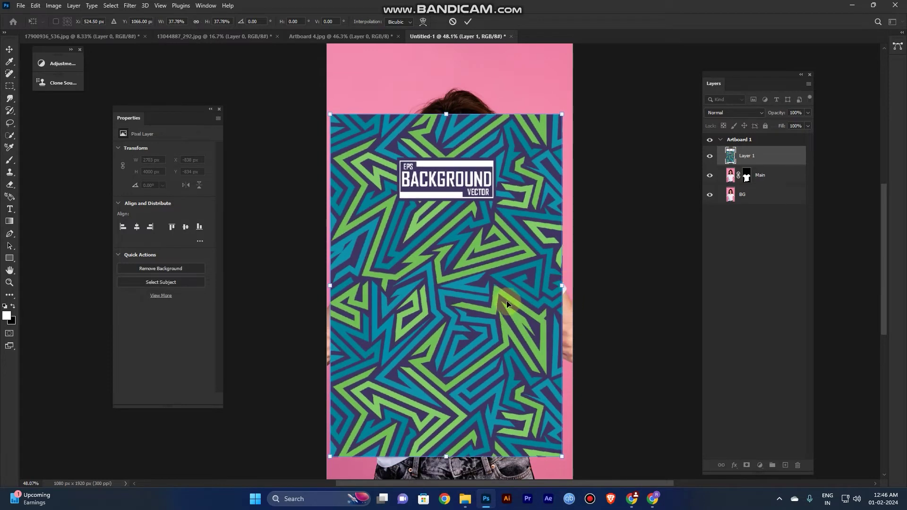
{"action": "key", "text": "Return"}
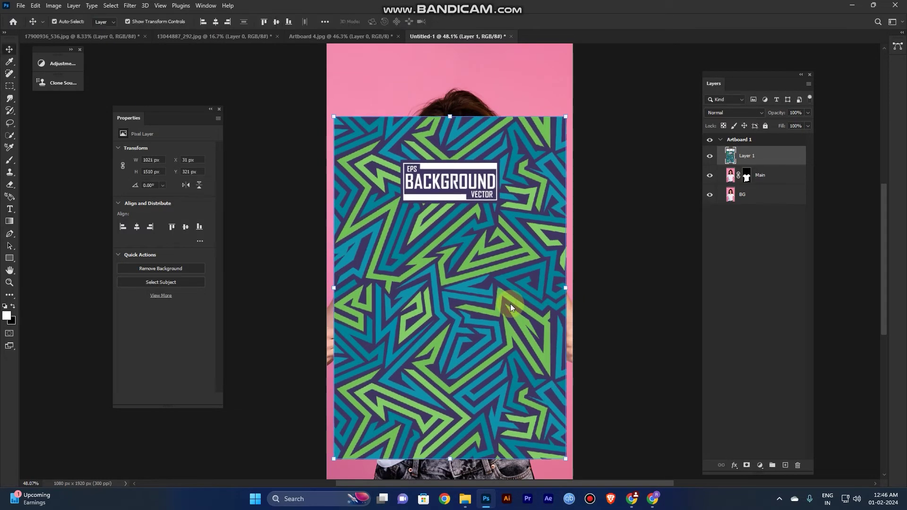
{"action": "left_click", "coordinate": [733, 219]}
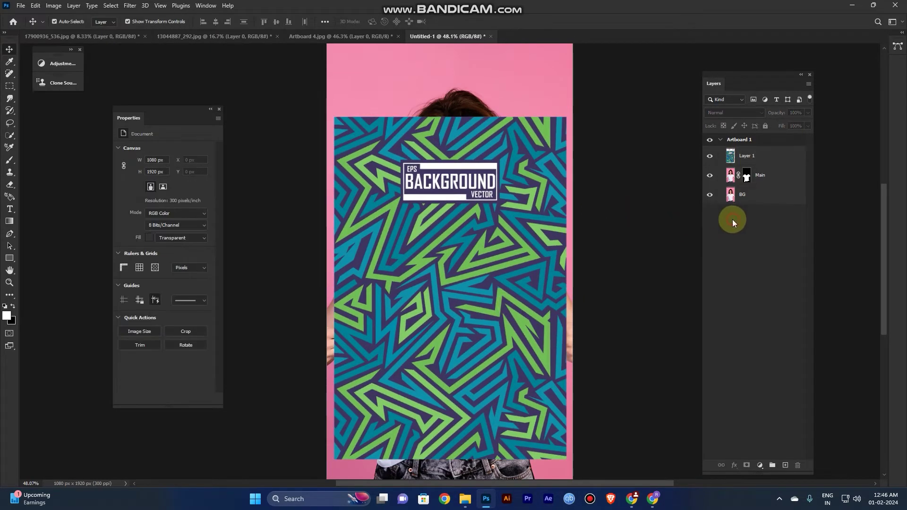
Convert the pattern layer to a smart object and clip it to Main
{"action": "right_click", "coordinate": [754, 155]}
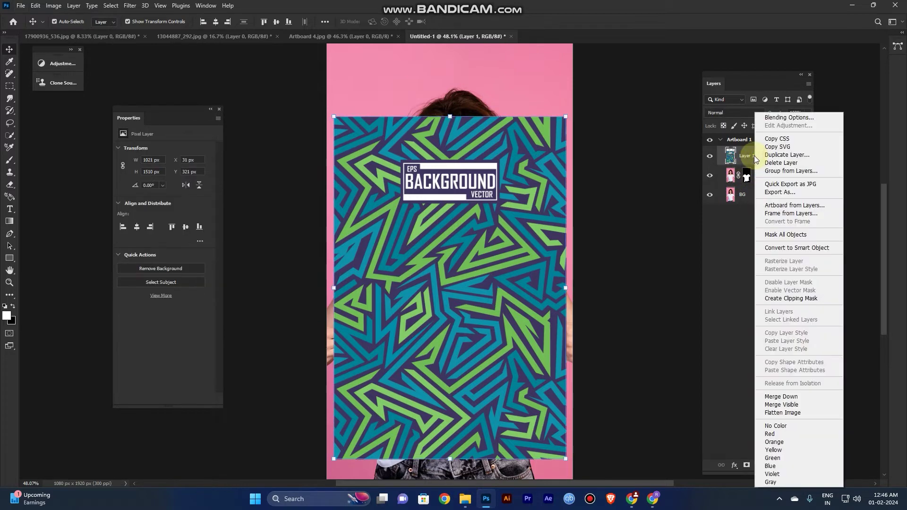
{"action": "left_click", "coordinate": [786, 248]}
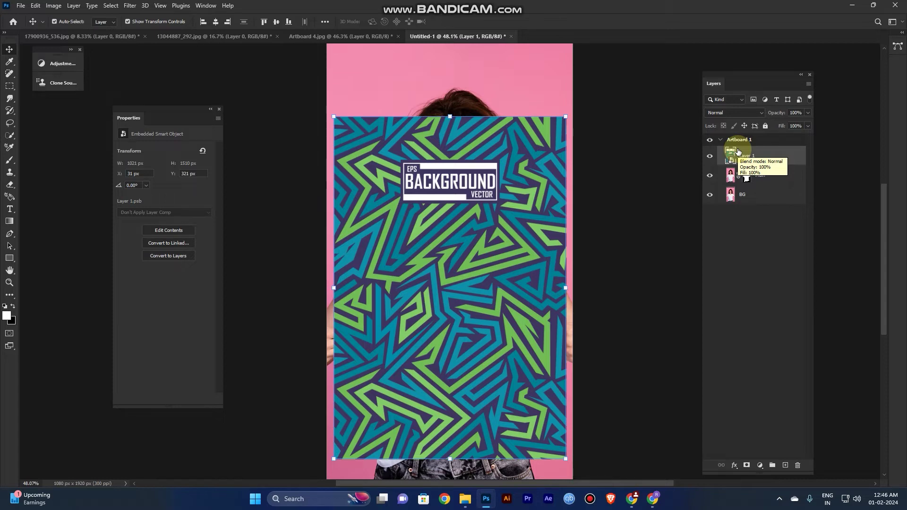
{"action": "key", "text": "ctrl+plus"}
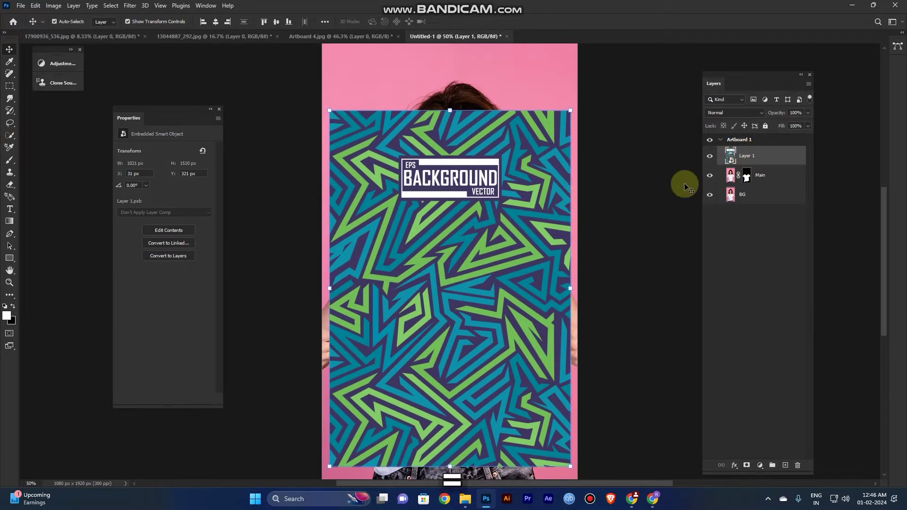
{"action": "key", "text": "alt"}
{"action": "left_click", "coordinate": [745, 164], "text": "alt"}
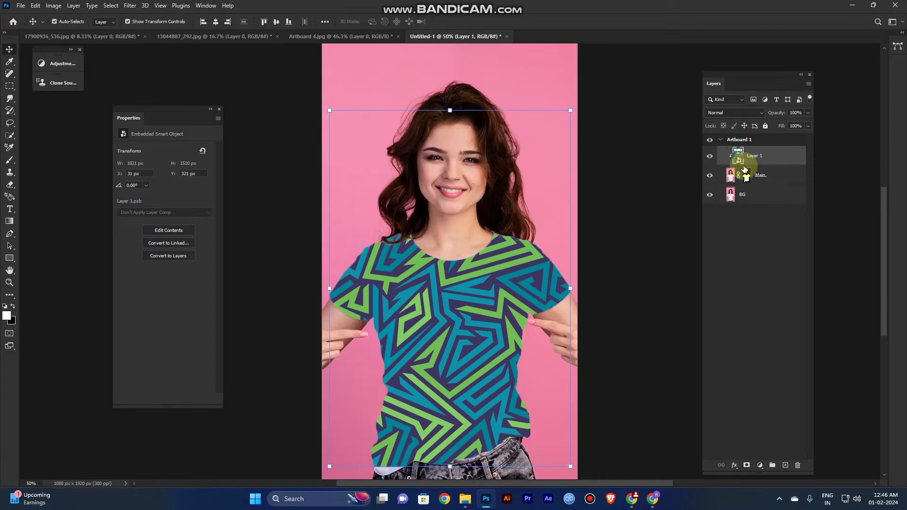
Enlarge the pattern from its centre to about 107.5% and nudge it lower
{"action": "key", "text": "space"}
{"action": "left_click_drag", "start_coordinate": [518, 360], "coordinate": [538, 266]}
{"action": "key", "text": "alt"}
{"action": "mouse_move", "coordinate": [589, 370]}
{"action": "left_mouse_down"}
{"action": "mouse_move", "coordinate": [607, 379]}
{"action": "mouse_move", "coordinate": [598, 383]}
{"action": "left_mouse_up"}
{"action": "left_click_drag", "start_coordinate": [510, 310], "coordinate": [510, 314]}
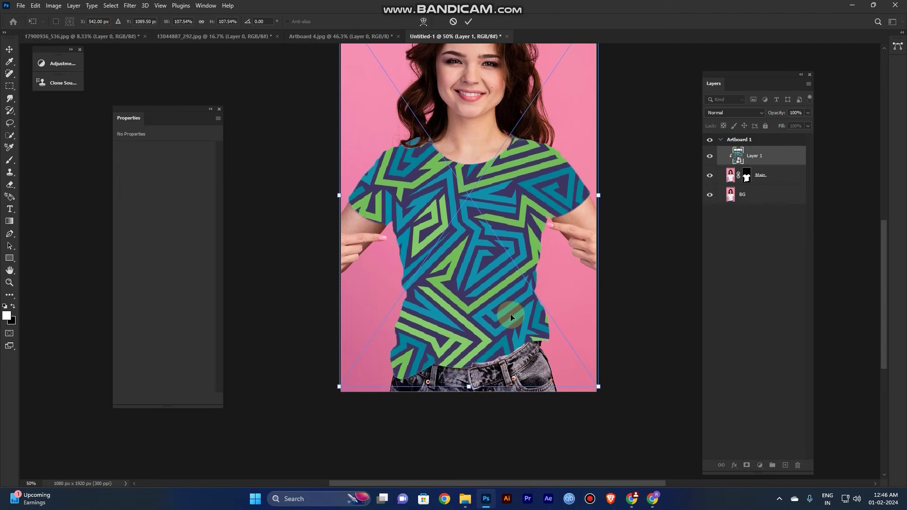
Commit the pattern's 1098 x 1623 px enlargement, set Layer 1 to Multiply, and select Main
{"action": "left_click", "coordinate": [467, 23]}
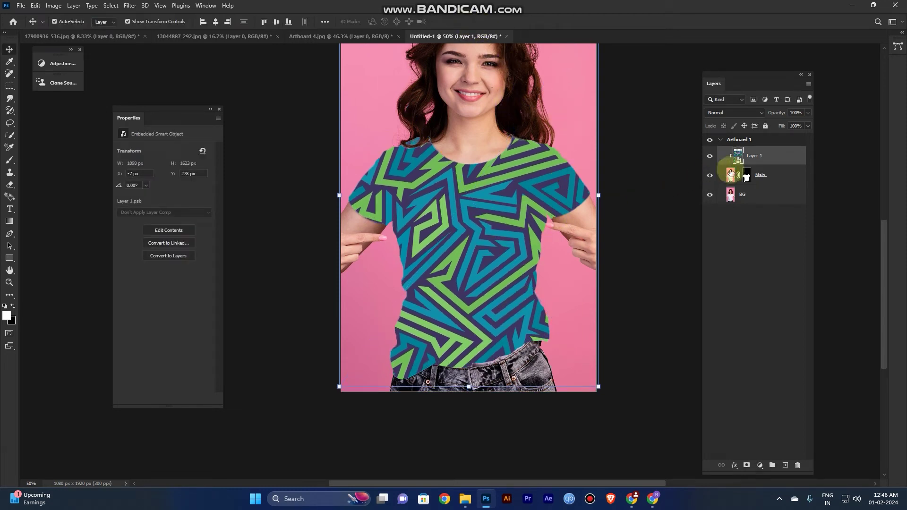
{"action": "left_click", "coordinate": [727, 113]}
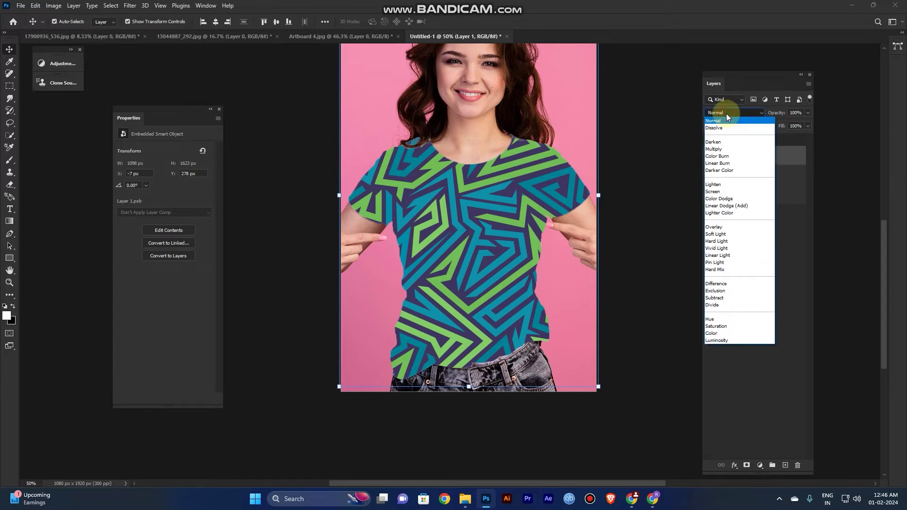
{"action": "left_click", "coordinate": [726, 150]}
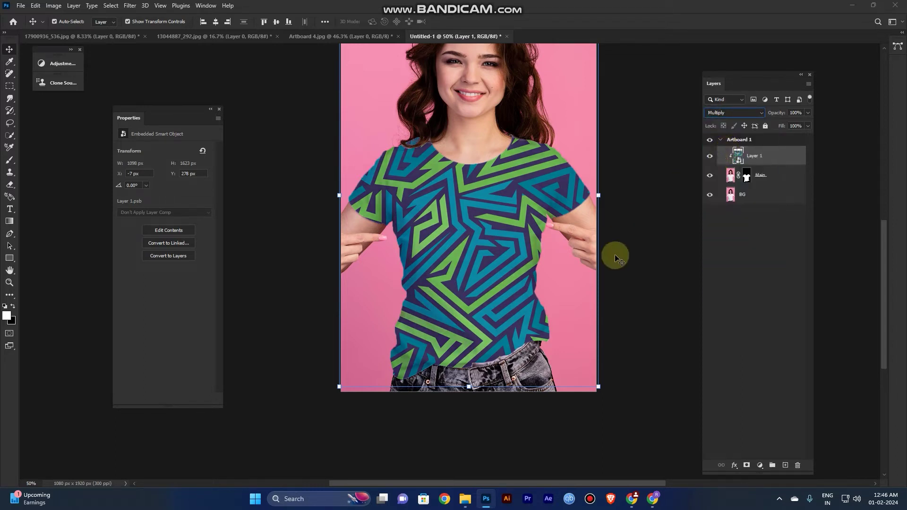
{"action": "left_click", "coordinate": [770, 182]}
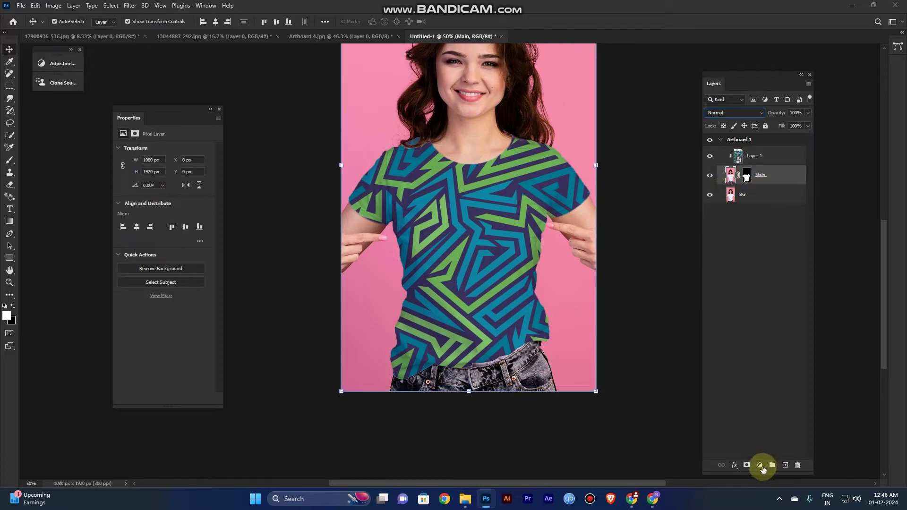
Add Curves 1 above Main, shaping an S-curve with an upper and a lower point
{"action": "left_click", "coordinate": [761, 466]}
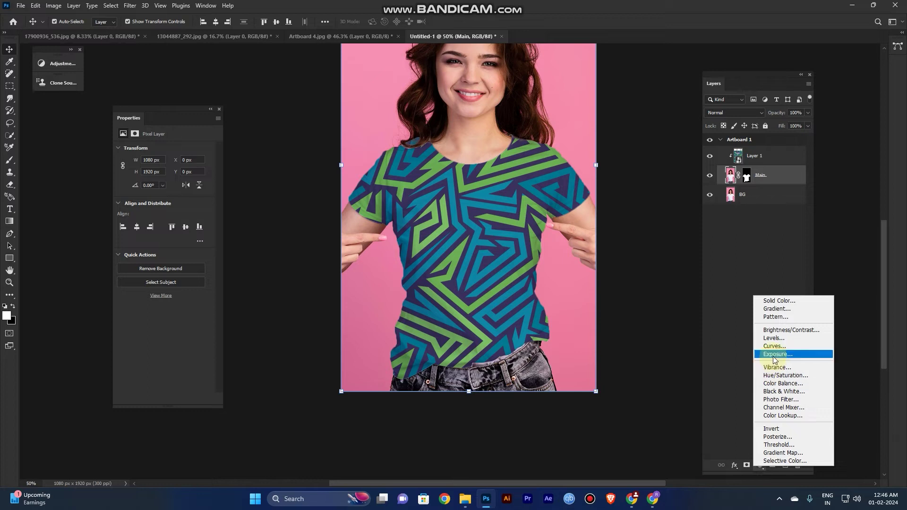
{"action": "left_click", "coordinate": [775, 346]}
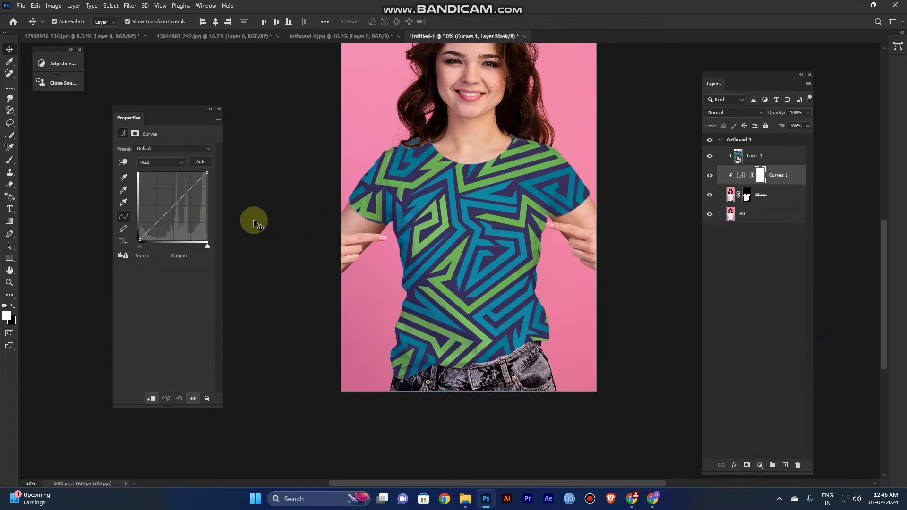
{"action": "left_click", "coordinate": [190, 190]}
{"action": "left_click_drag", "start_coordinate": [179, 206], "coordinate": [182, 212]}
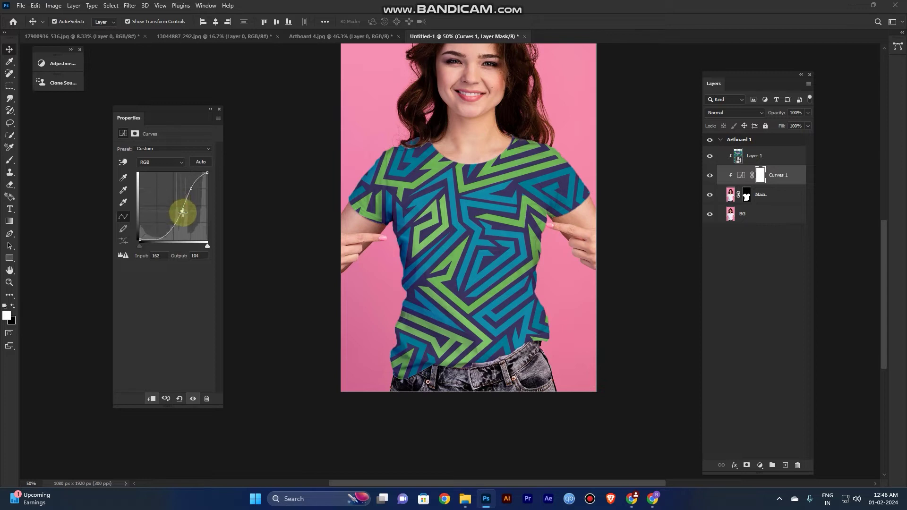
{"action": "left_click", "coordinate": [178, 232]}
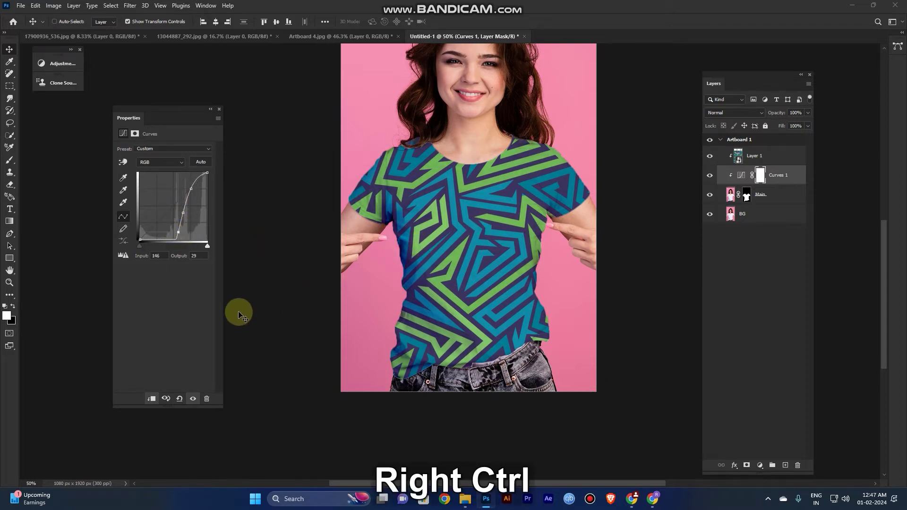
{"action": "key", "text": "ctrl+plus"}
{"action": "key", "text": "ctrl+plus"}
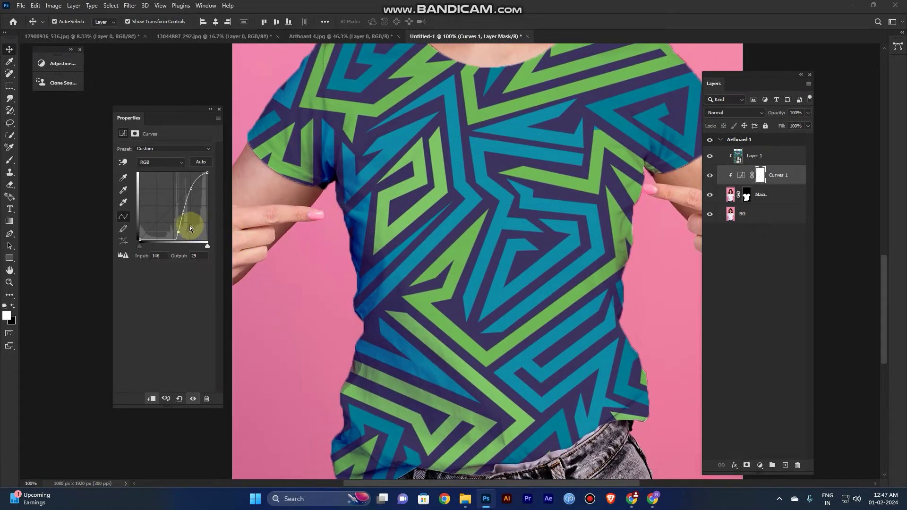
{"action": "left_click_drag", "start_coordinate": [181, 231], "coordinate": [171, 229]}
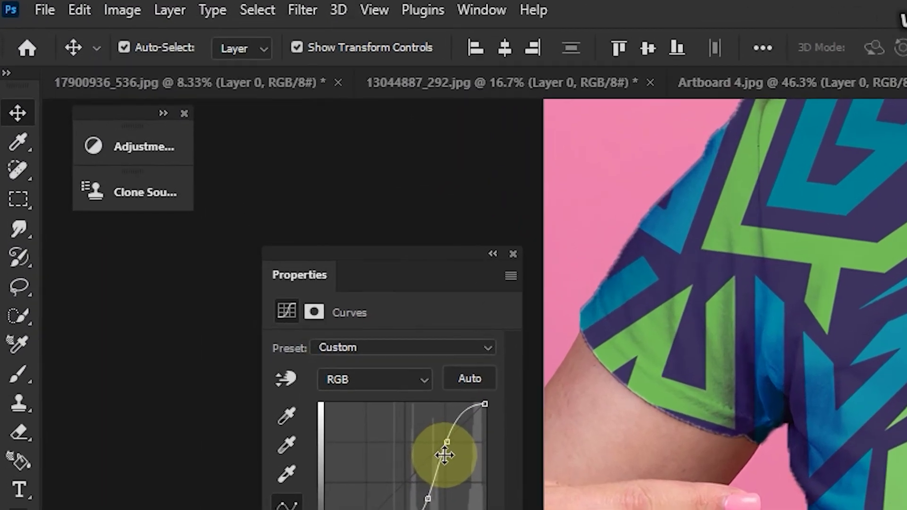
{"action": "left_click_drag", "start_coordinate": [191, 190], "coordinate": [190, 196]}
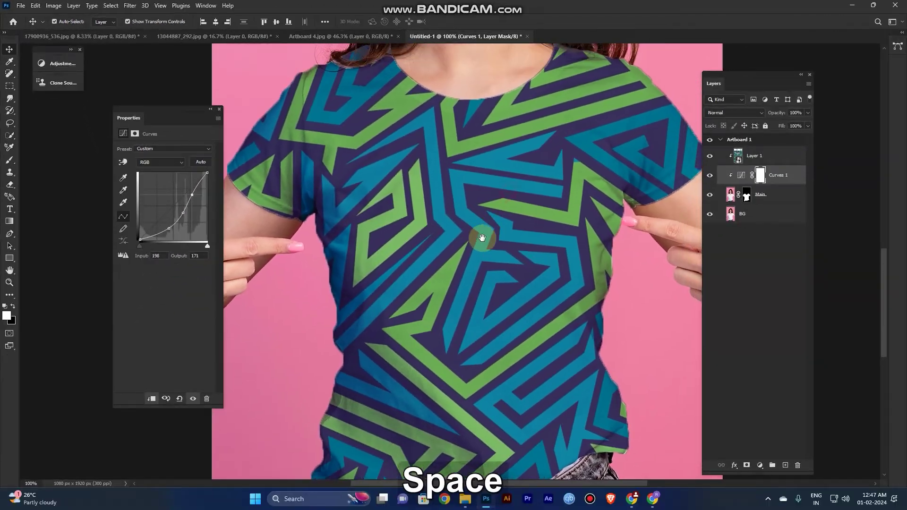
{"action": "left_click_drag", "start_coordinate": [482, 239], "coordinate": [508, 188]}
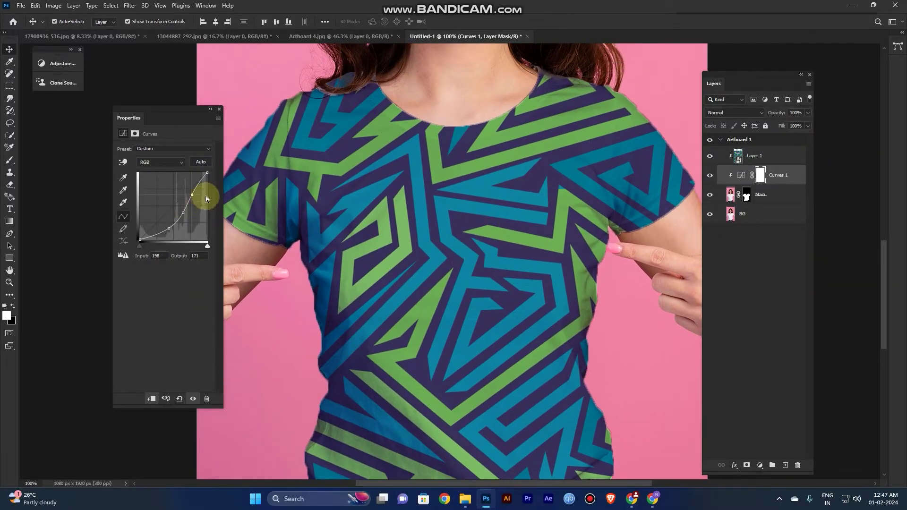
{"action": "key", "text": "Return"}
{"action": "left_click", "coordinate": [736, 243]}
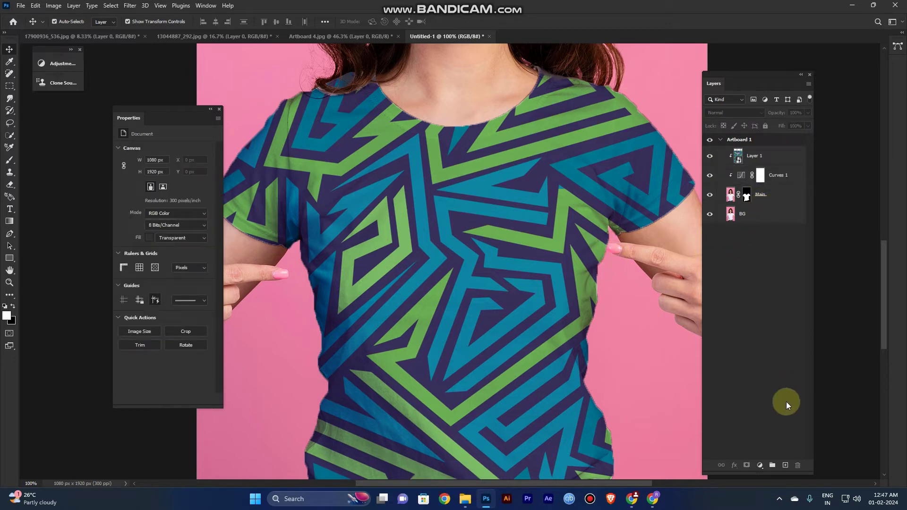
Add a magenta Solid Color fill layer and clip it to the pattern layer
{"action": "left_click", "coordinate": [766, 467]}
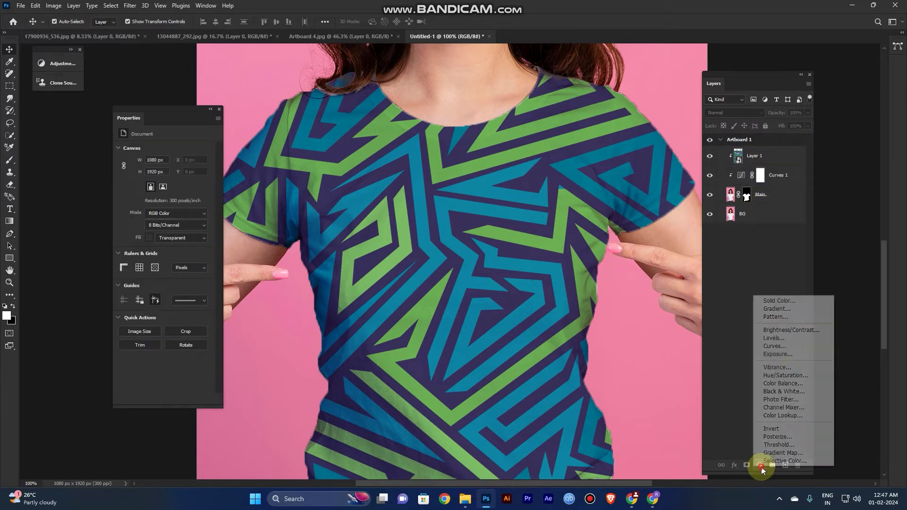
{"action": "left_click", "coordinate": [778, 302]}
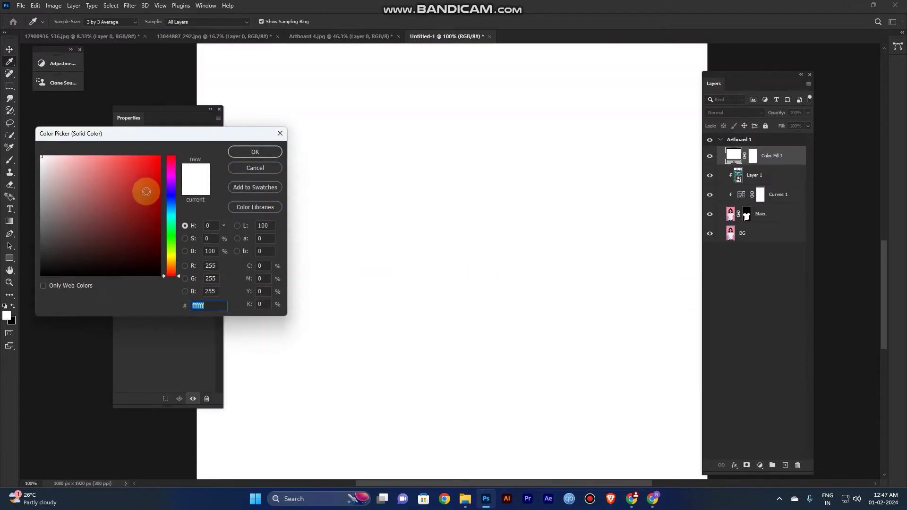
{"action": "left_click_drag", "start_coordinate": [165, 182], "coordinate": [127, 169]}
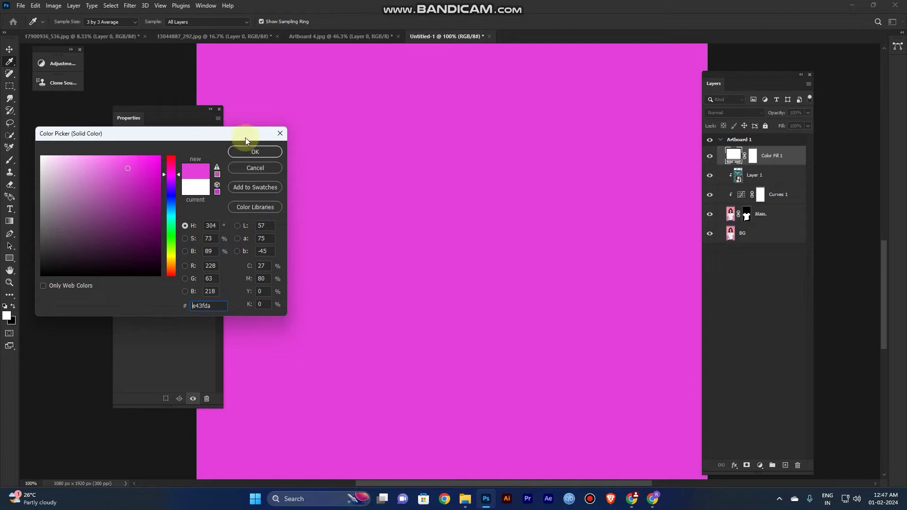
{"action": "left_click", "coordinate": [260, 151]}
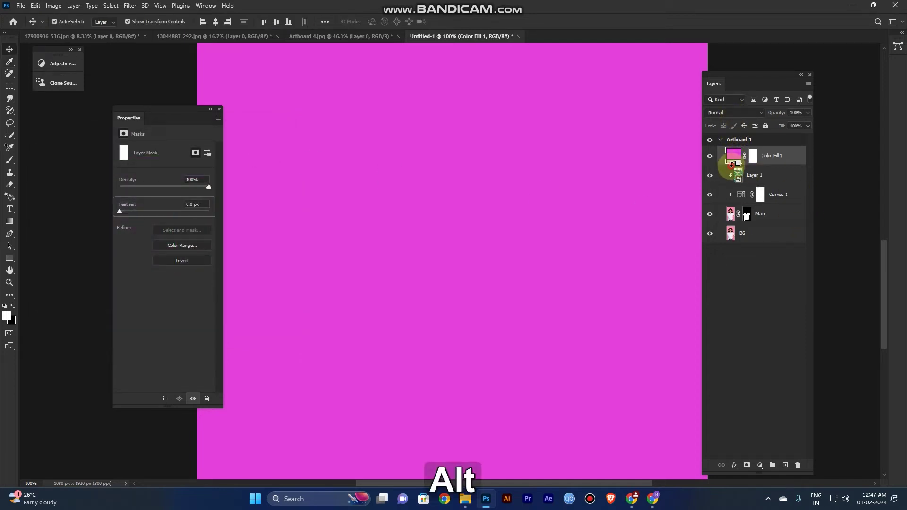
{"action": "left_click", "coordinate": [733, 164], "text": "alt"}
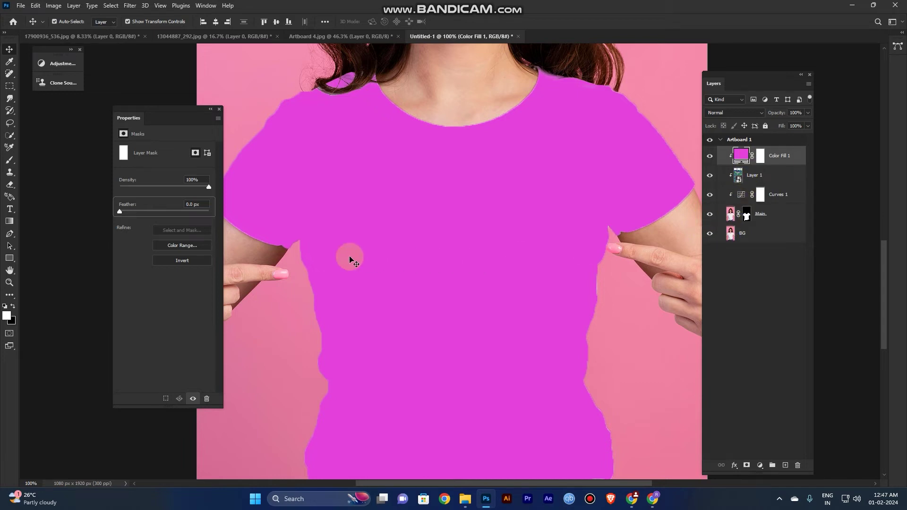
Eyedrop the background pink and copy its hex code f087af
{"action": "key", "text": "i"}
{"action": "left_click", "coordinate": [251, 86]}
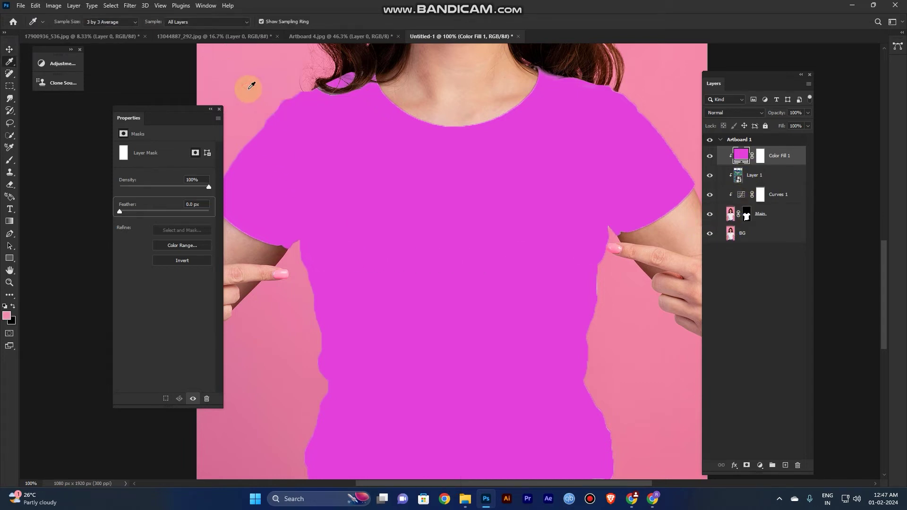
{"action": "left_click", "coordinate": [8, 316]}
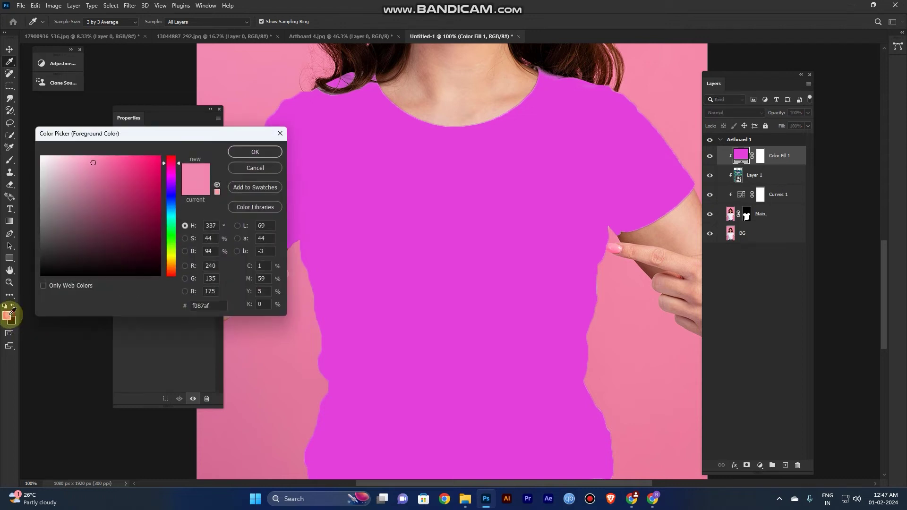
{"action": "left_click", "coordinate": [208, 306]}
{"action": "double_click", "coordinate": [204, 308]}
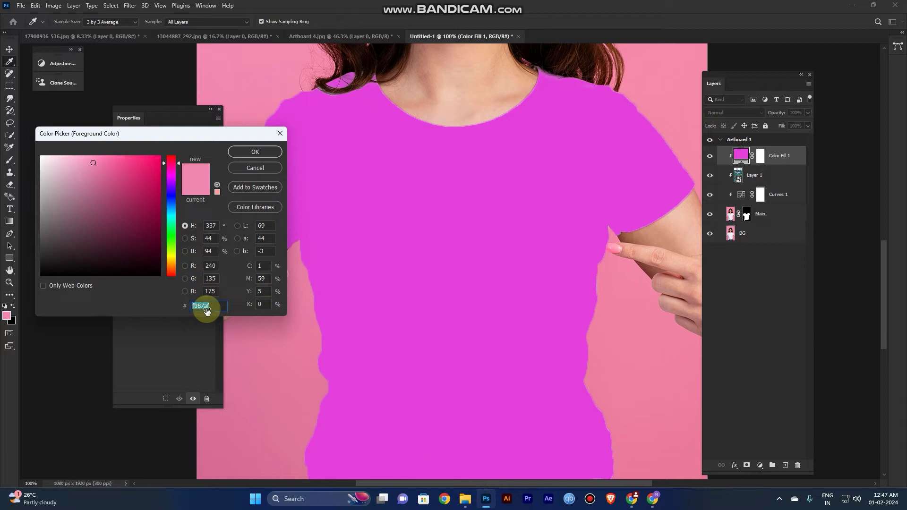
{"action": "key", "text": "ctrl+c"}
{"action": "left_click", "coordinate": [262, 151]}
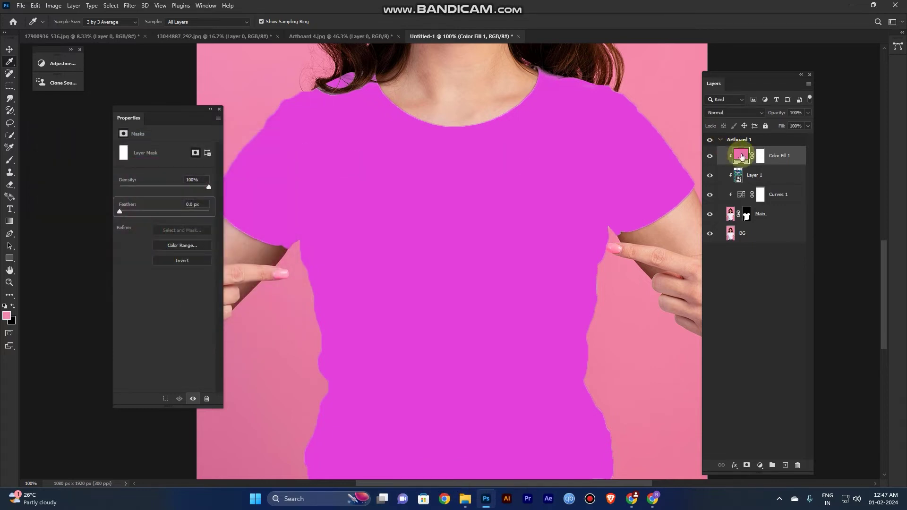
Change Color Fill 1's colour to the pasted hex f087af
{"action": "double_click", "coordinate": [741, 156]}
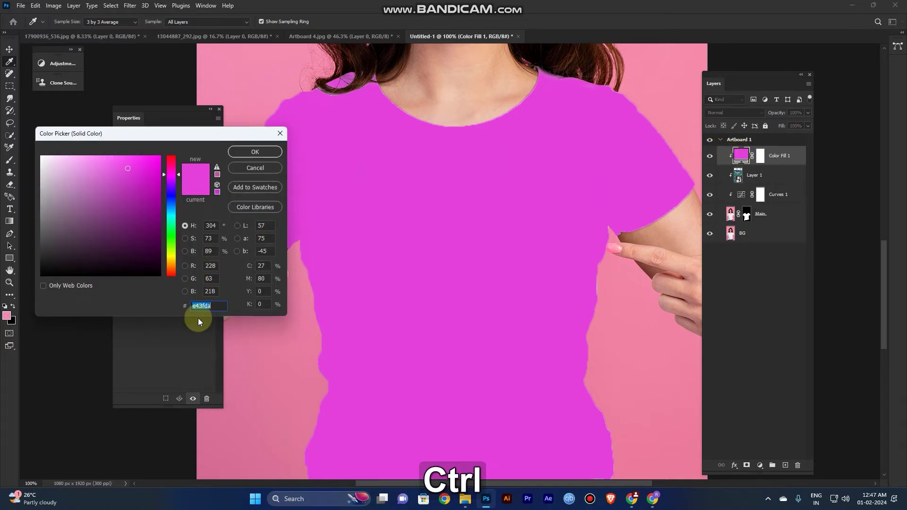
{"action": "key", "text": "ctrl+v"}
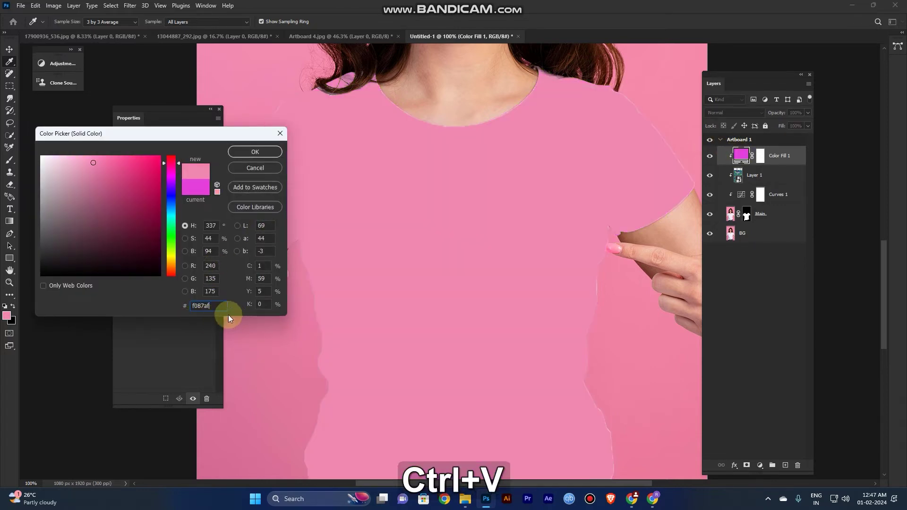
{"action": "left_click", "coordinate": [263, 153]}
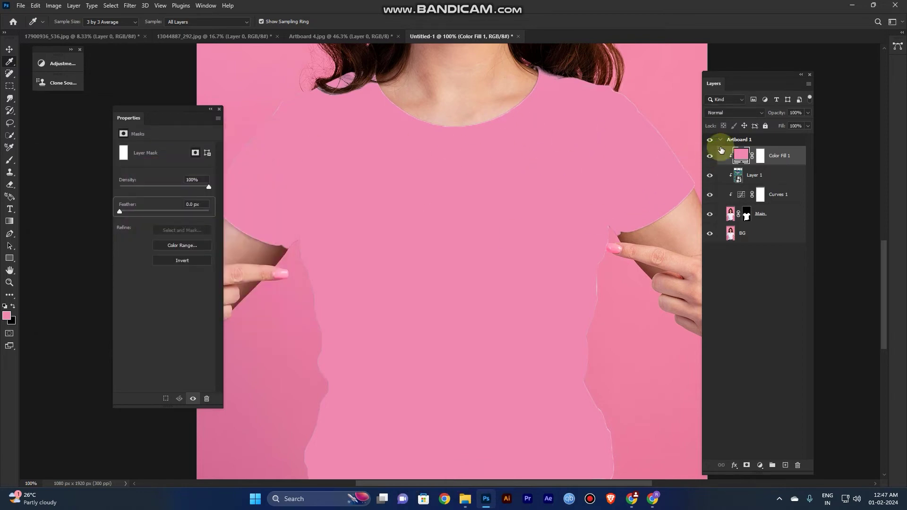
{"action": "left_click", "coordinate": [736, 115]}
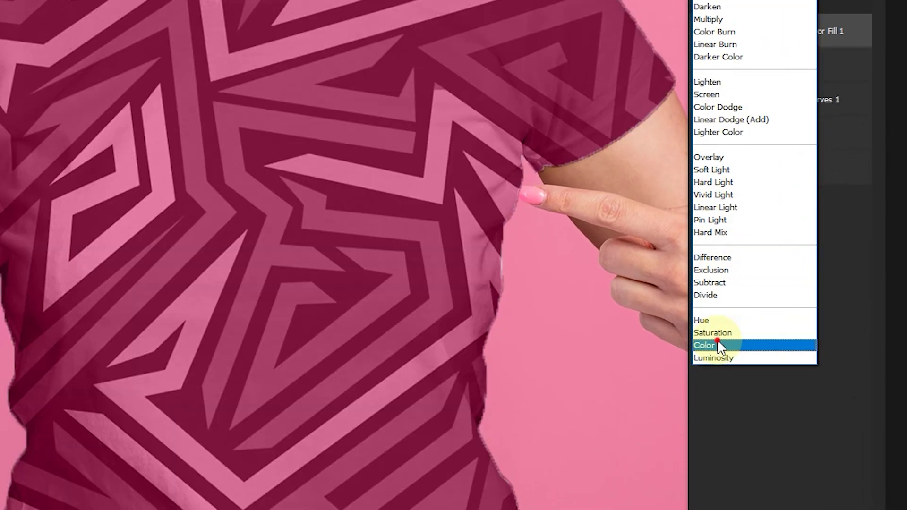
Set Color Fill 1 to the Color blend mode and zoom out to see the tinted shirt
{"action": "left_click", "coordinate": [718, 344]}
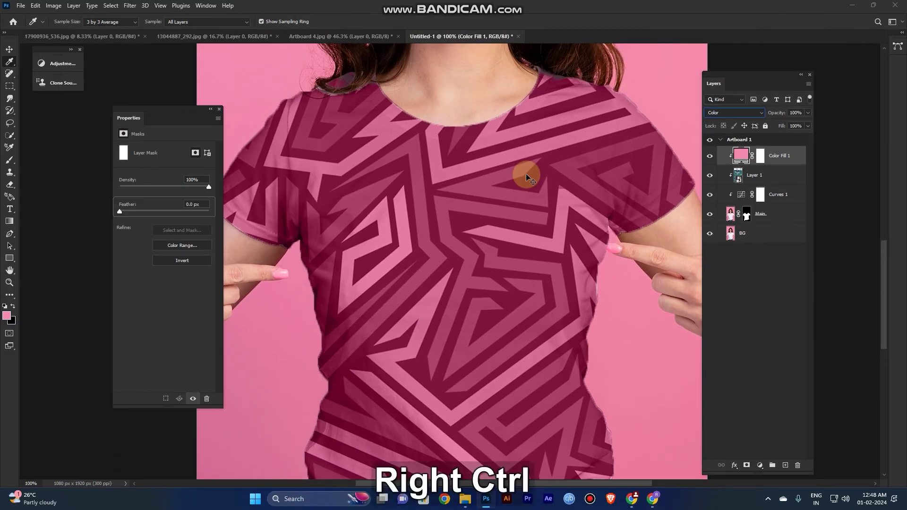
{"action": "key", "text": "ctrl+minus"}
{"action": "key", "text": "ctrl+minus"}
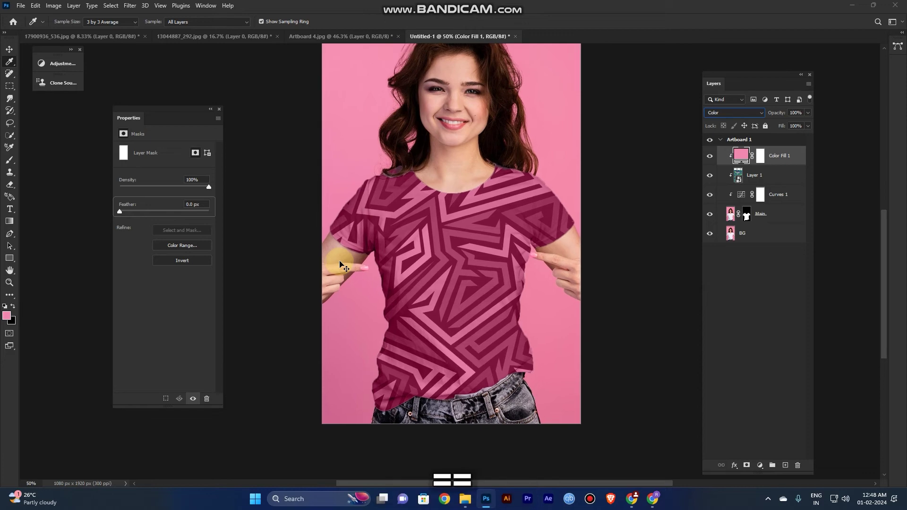
{"action": "scroll", "coordinate": [340, 263], "scroll_direction": "up", "scroll_amount": 3}
{"action": "left_click_drag", "start_coordinate": [312, 245], "coordinate": [320, 185]}
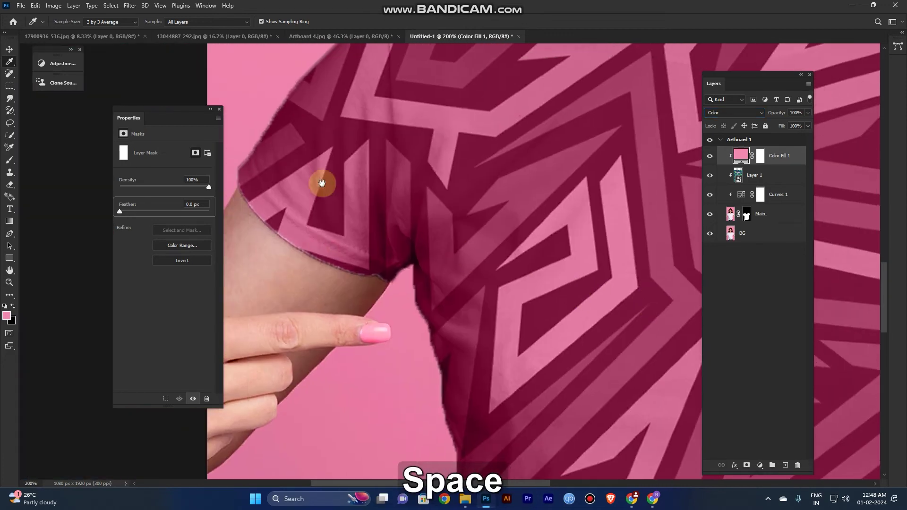
{"action": "left_click_drag", "start_coordinate": [385, 193], "coordinate": [239, 221]}
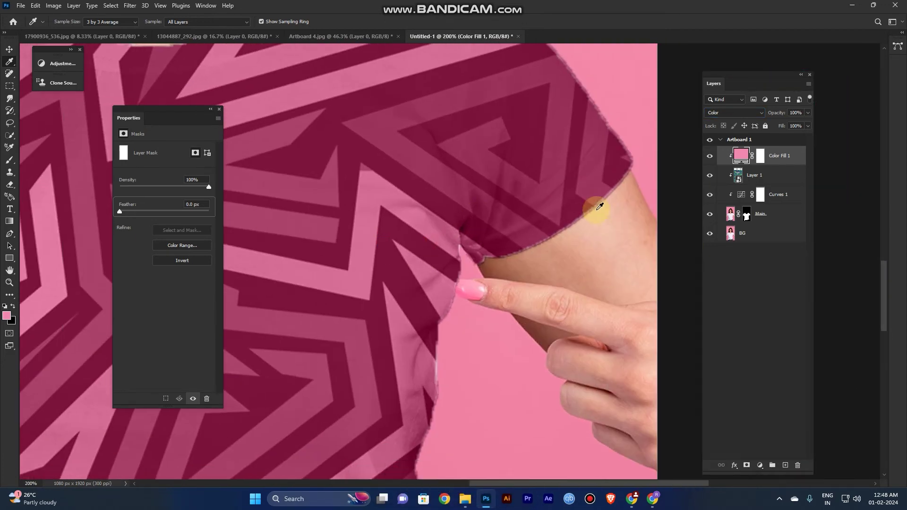
{"action": "key", "text": "ctrl+minus"}
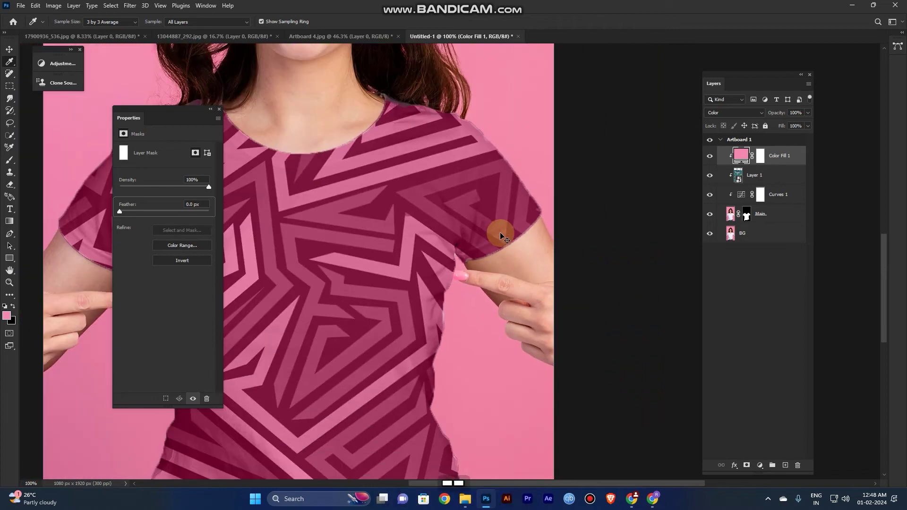
{"action": "key", "text": "ctrl+minus"}
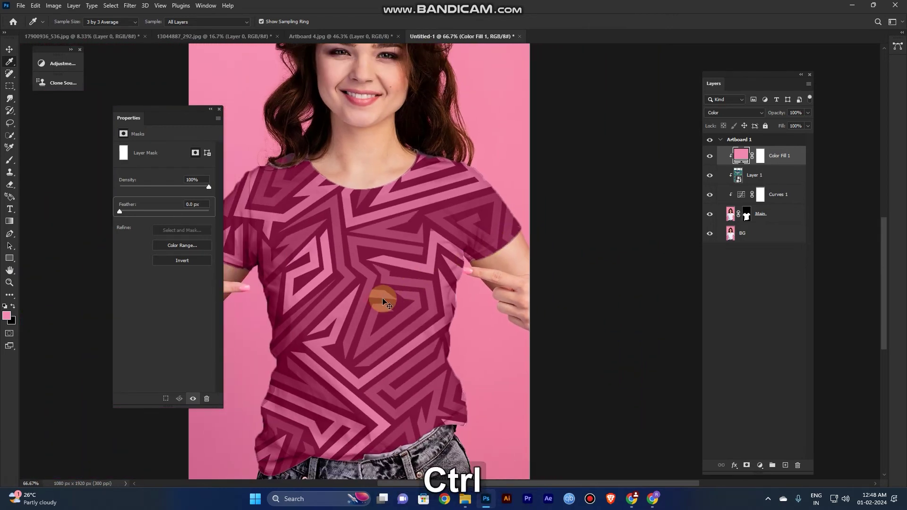
{"action": "key", "text": "ctrl+KP_0"}
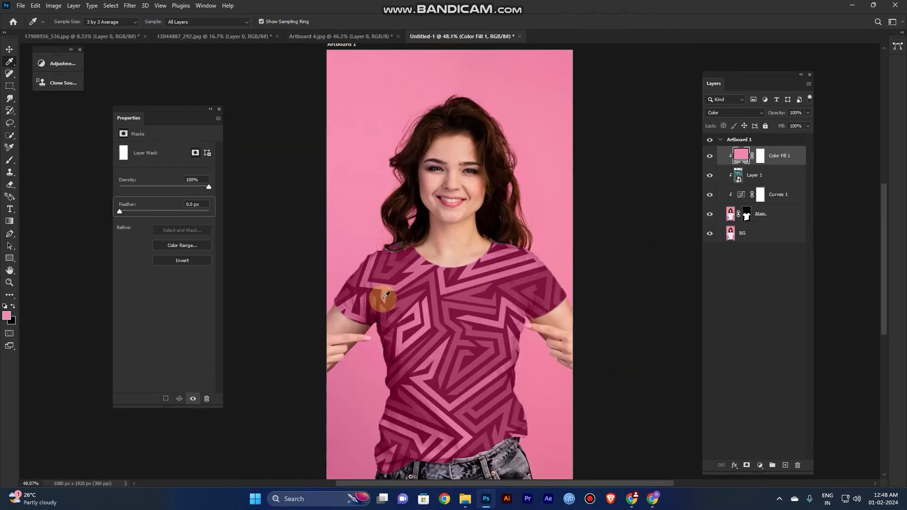
{"action": "key", "text": "ctrl+minus"}
{"action": "key", "text": "ctrl+equal"}
{"action": "key", "text": "space"}
{"action": "left_click_drag", "start_coordinate": [449, 331], "coordinate": [472, 259]}
{"action": "left_click_drag", "start_coordinate": [481, 219], "coordinate": [483, 294]}
{"action": "key", "text": "ctrl+minus"}
{"action": "key", "text": "ctrl+equal"}
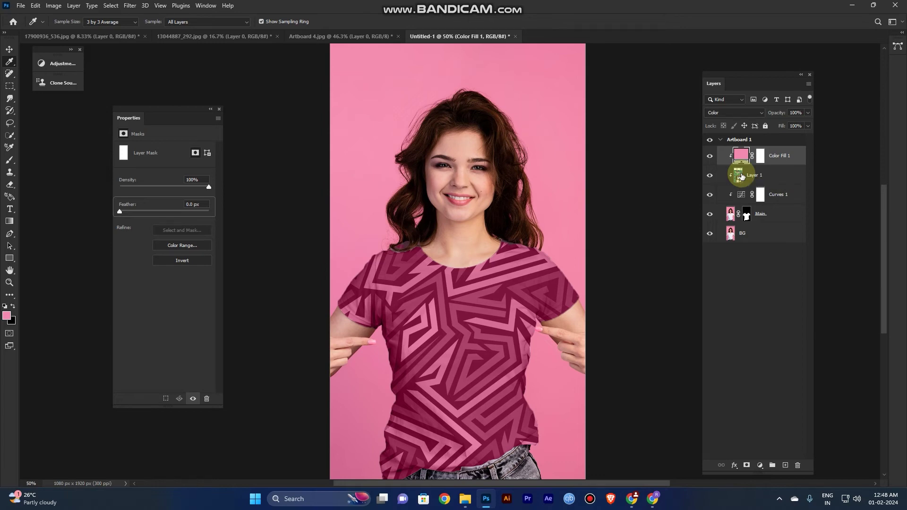
Open the Layer 1 smart object and move the purple leaf pattern into Layer 1.psb
{"action": "double_click", "coordinate": [741, 176]}
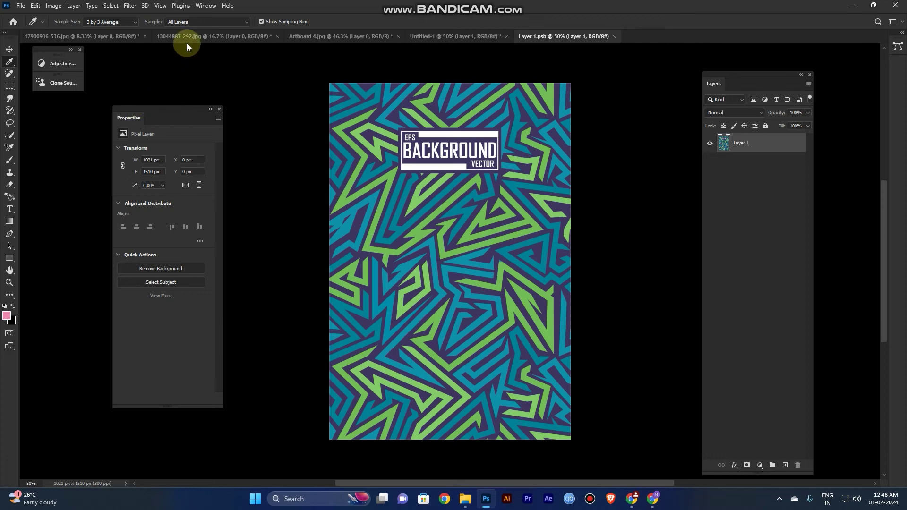
{"action": "left_click", "coordinate": [101, 40]}
{"action": "key", "text": "v"}
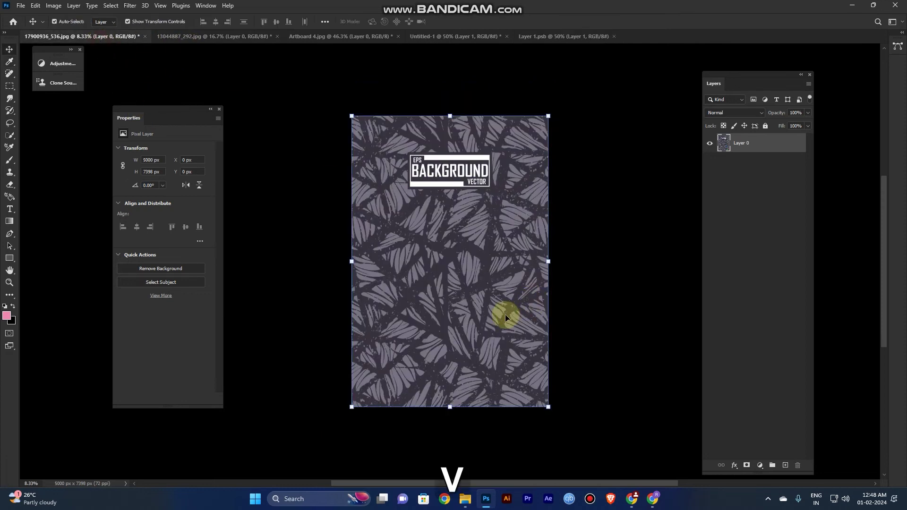
{"action": "left_click_drag", "start_coordinate": [492, 306], "coordinate": [449, 281]}
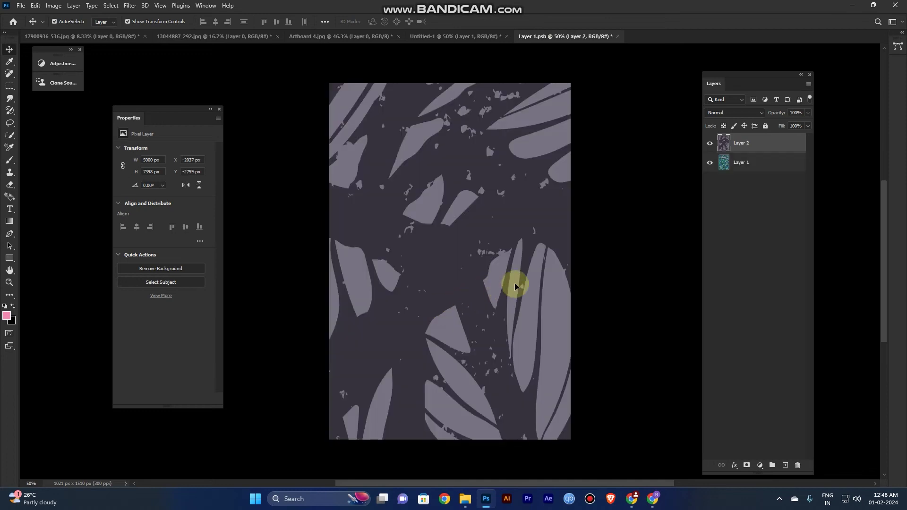
Scale the leaf Layer 2 to 1125 x 1666 px so it covers the canvas
{"action": "key", "text": "ctrl+t"}
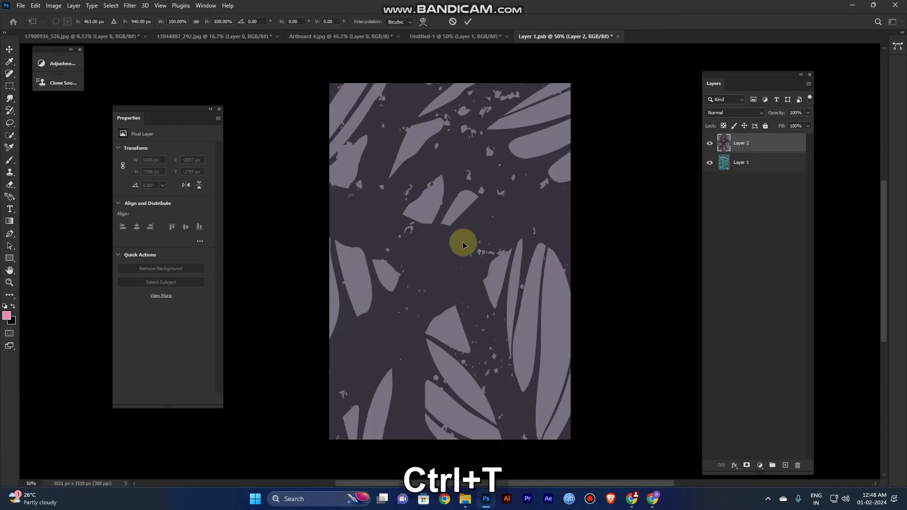
{"action": "key", "text": "ctrl+minus"}
{"action": "key", "text": "ctrl+minus"}
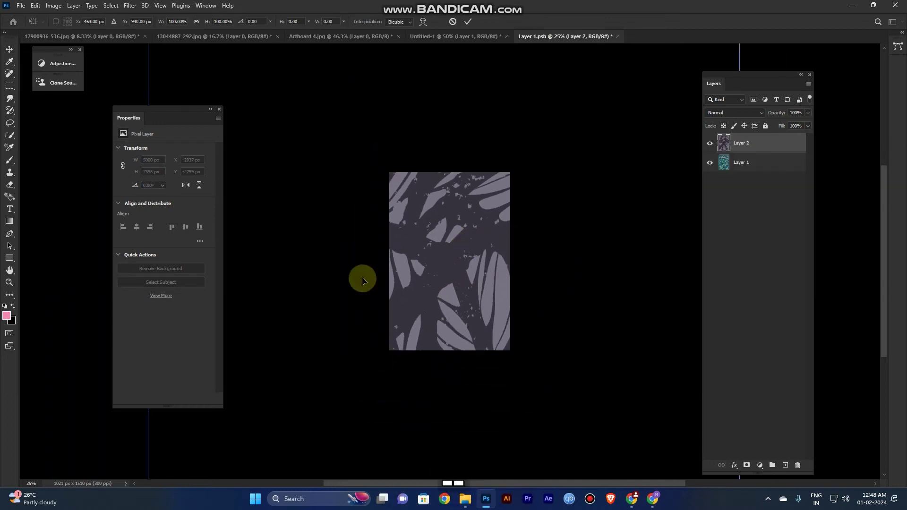
{"action": "left_click_drag", "start_coordinate": [148, 440], "coordinate": [383, 311]}
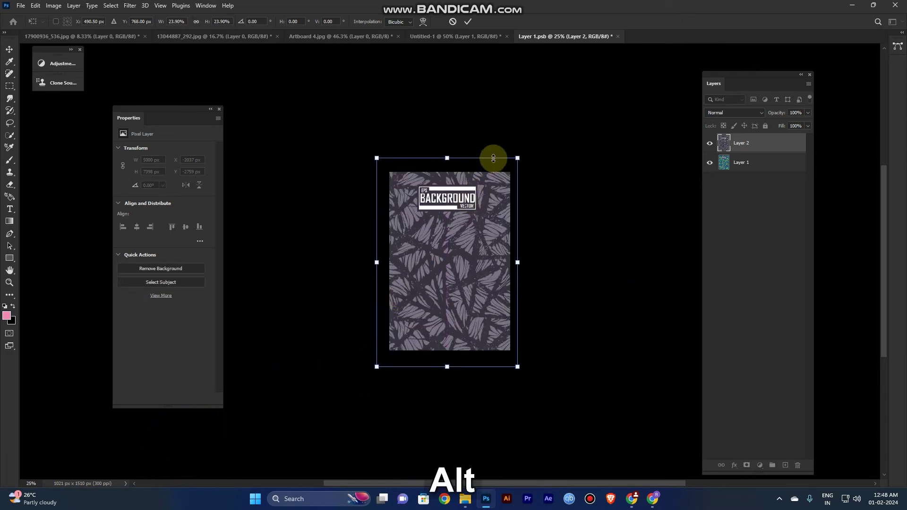
{"action": "left_click_drag", "start_coordinate": [518, 160], "coordinate": [517, 167]}
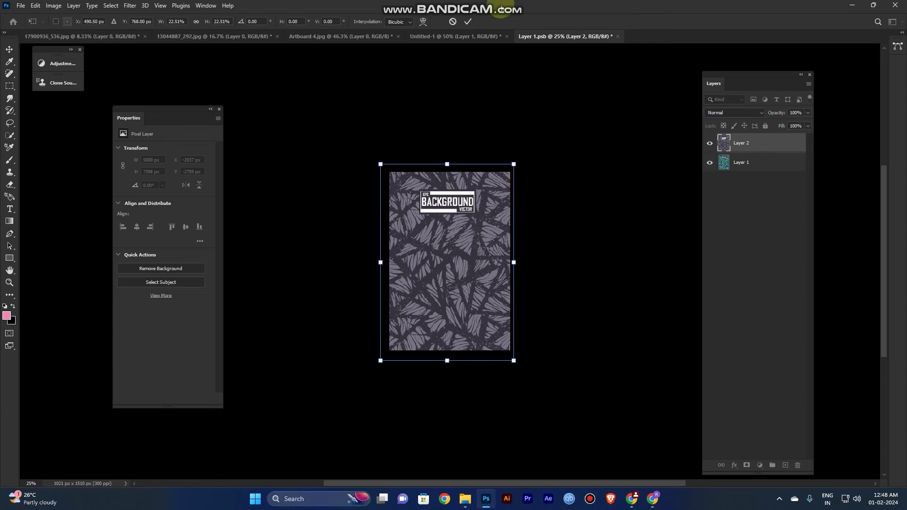
{"action": "left_click", "coordinate": [468, 21]}
Save and close the Layer 1.psb smart object
{"action": "key", "text": "ctrl"}
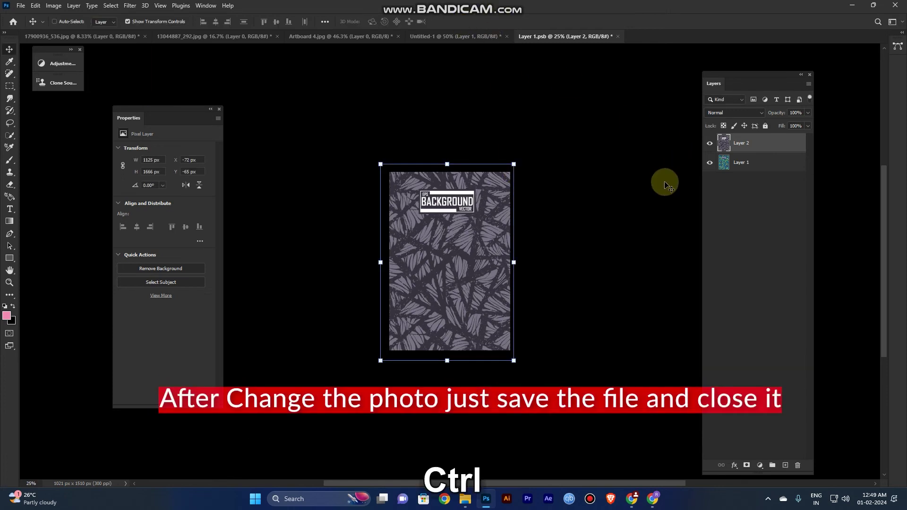
{"action": "key", "text": "ctrl+s"}
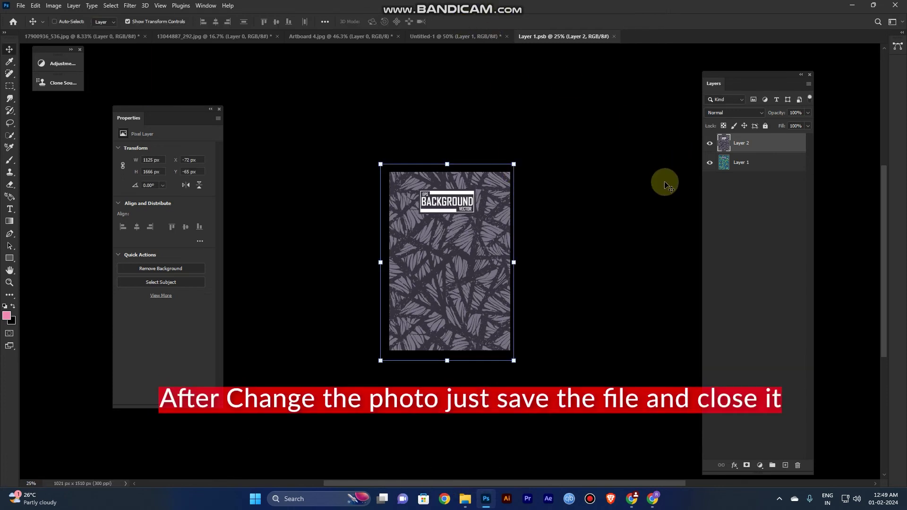
{"action": "key", "text": "ctrl+w"}
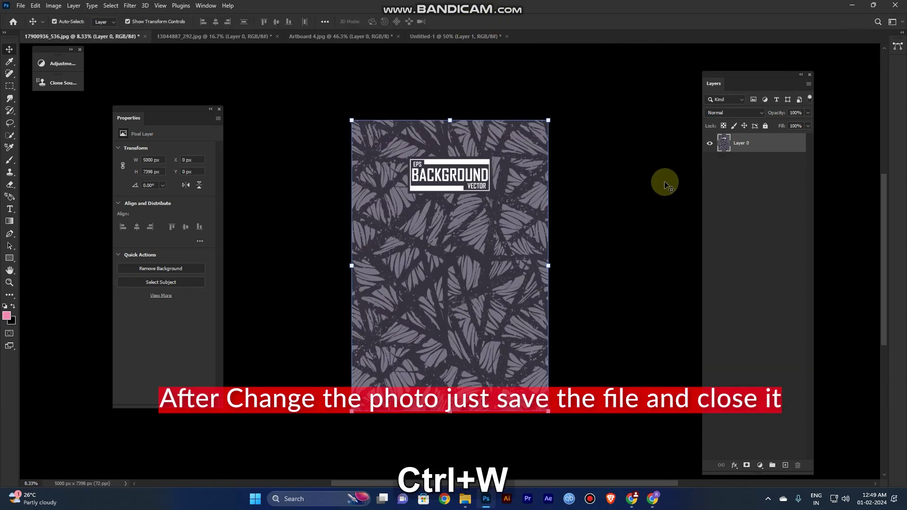
Go back to the Untitled-1 mockup and deselect layers to view the leaf-printed shirt
{"action": "left_click", "coordinate": [453, 38]}
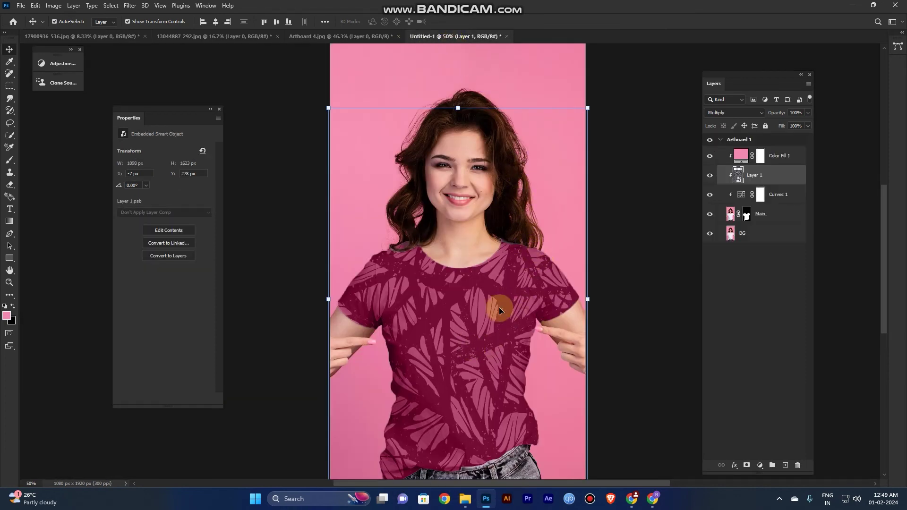
{"action": "left_click_drag", "start_coordinate": [450, 341], "coordinate": [455, 289]}
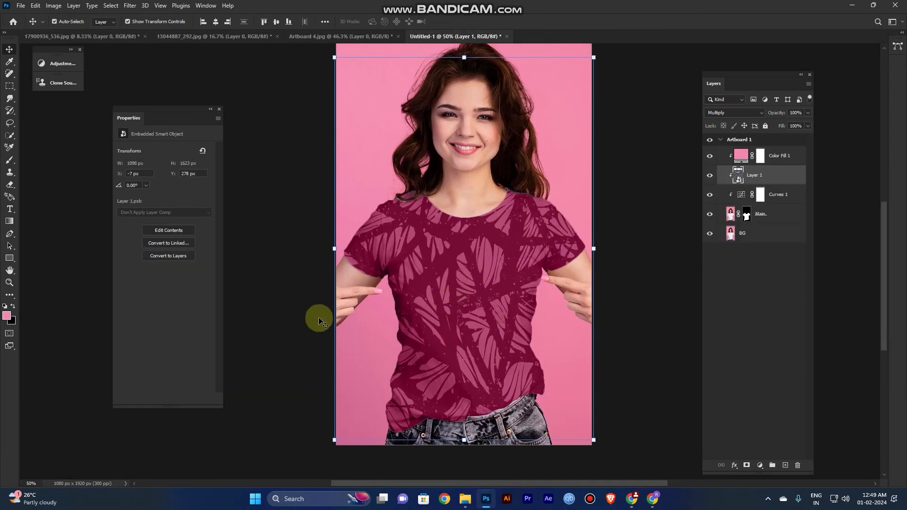
{"action": "left_click", "coordinate": [749, 282]}
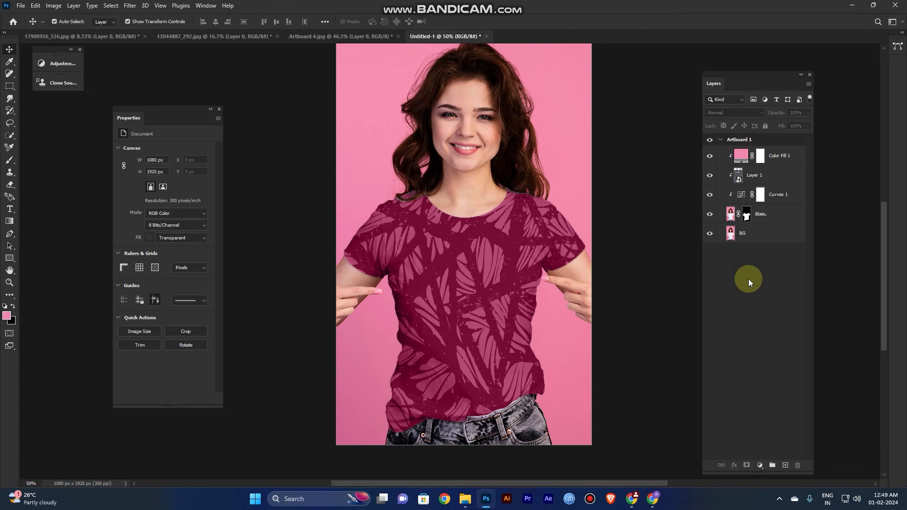
Hide leaf Layer 2 in the Layer 1 smart object, save and close it, and fit the mockup on screen
{"action": "double_click", "coordinate": [753, 177]}
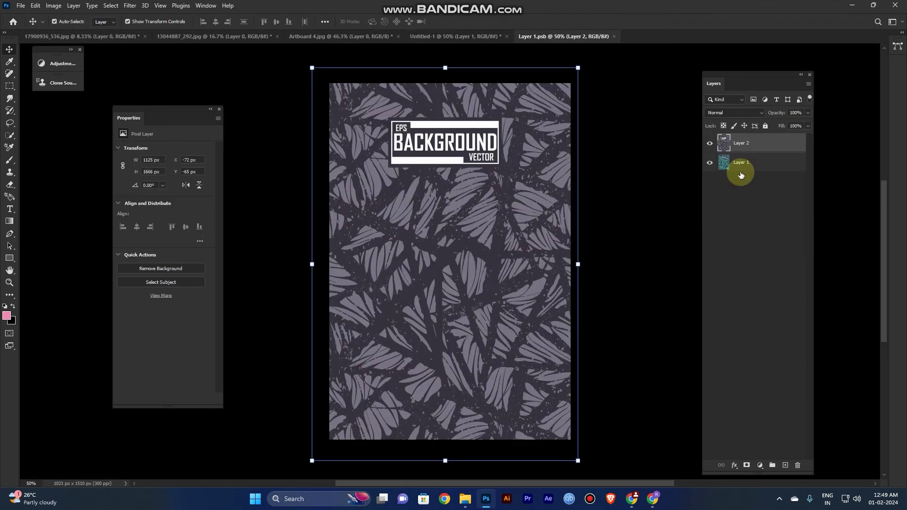
{"action": "left_click", "coordinate": [460, 37]}
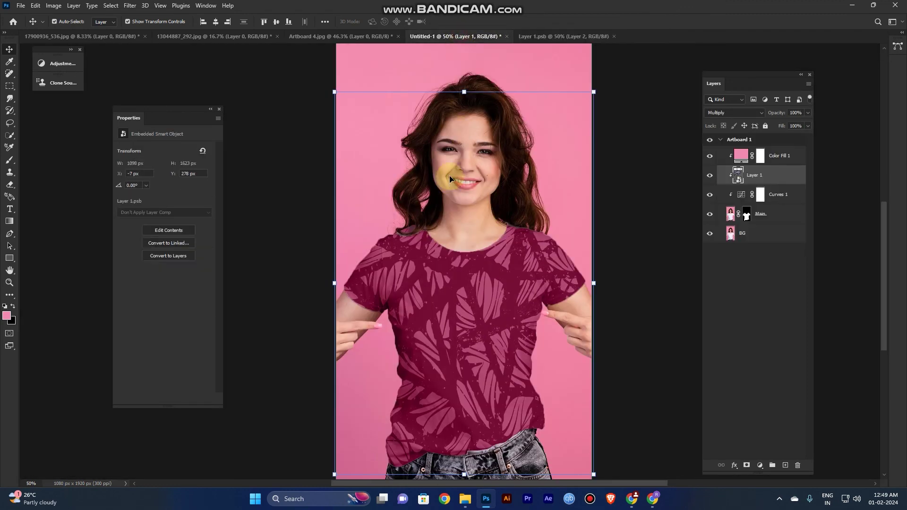
{"action": "left_click", "coordinate": [539, 36]}
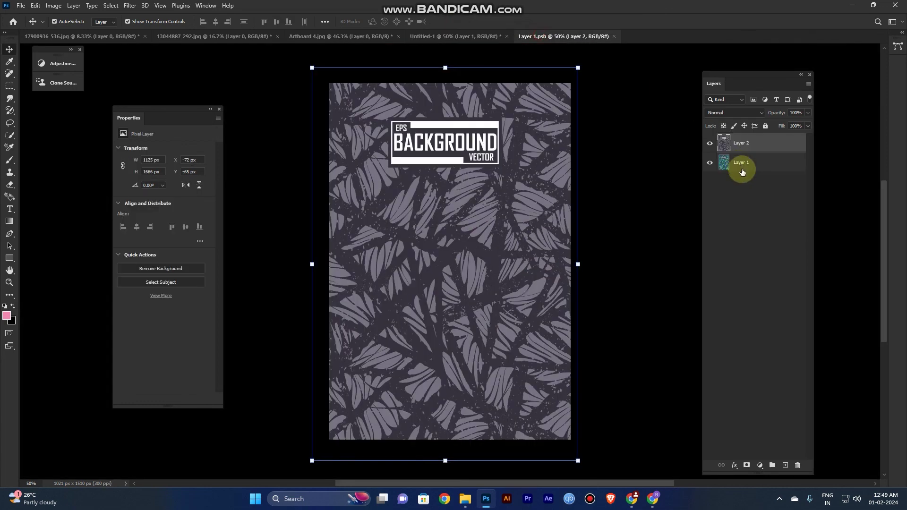
{"action": "left_click", "coordinate": [710, 144]}
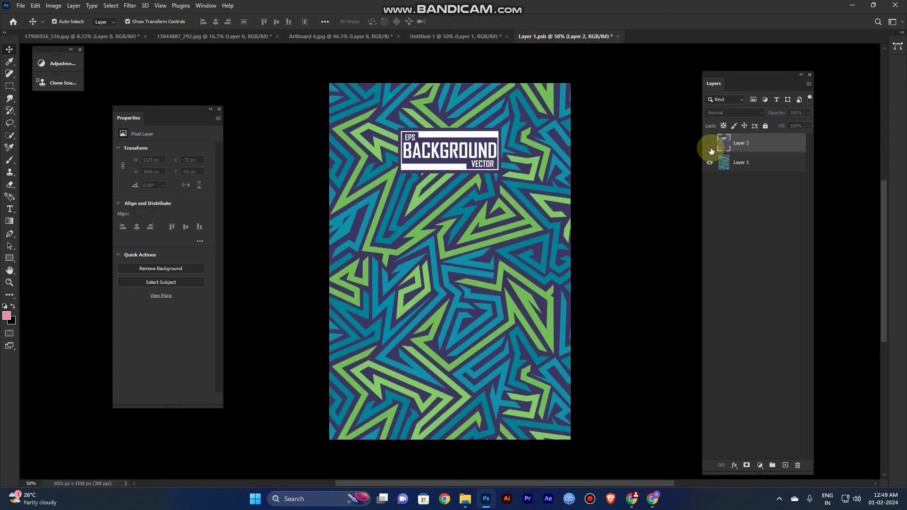
{"action": "key", "text": "ctrl+s"}
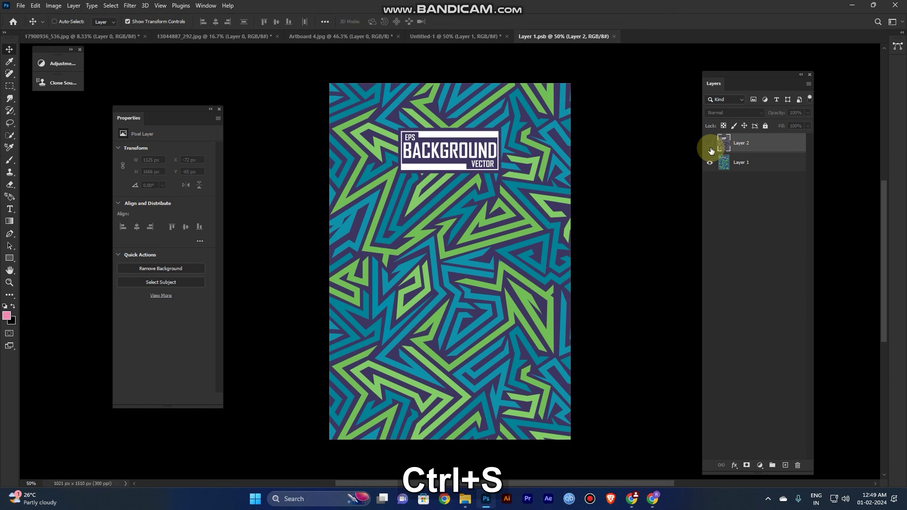
{"action": "key", "text": "ctrl+w"}
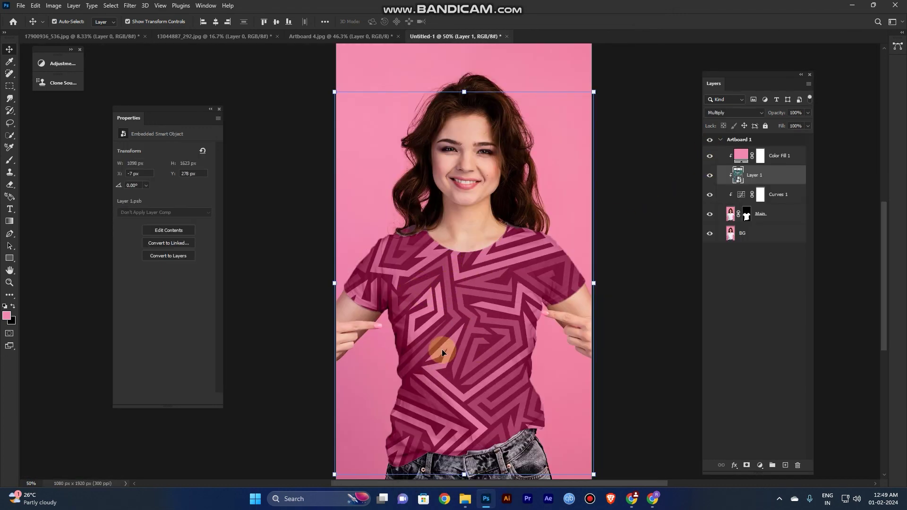
{"action": "key", "text": "ctrl+KP_0"}
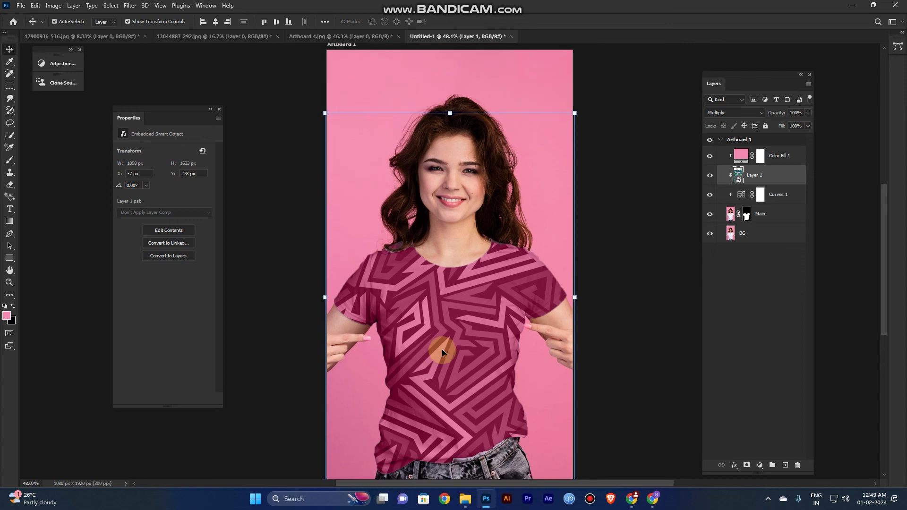